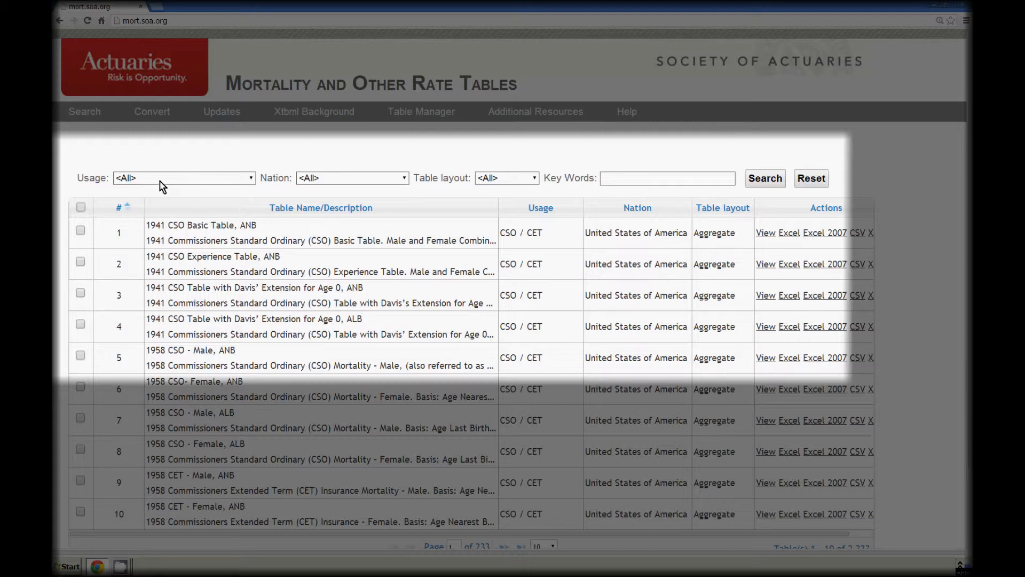
# Filter the rate tables to Insured Lives Mortality usage, United States of America, and the Select table layout.
pyautogui.click(252, 179)
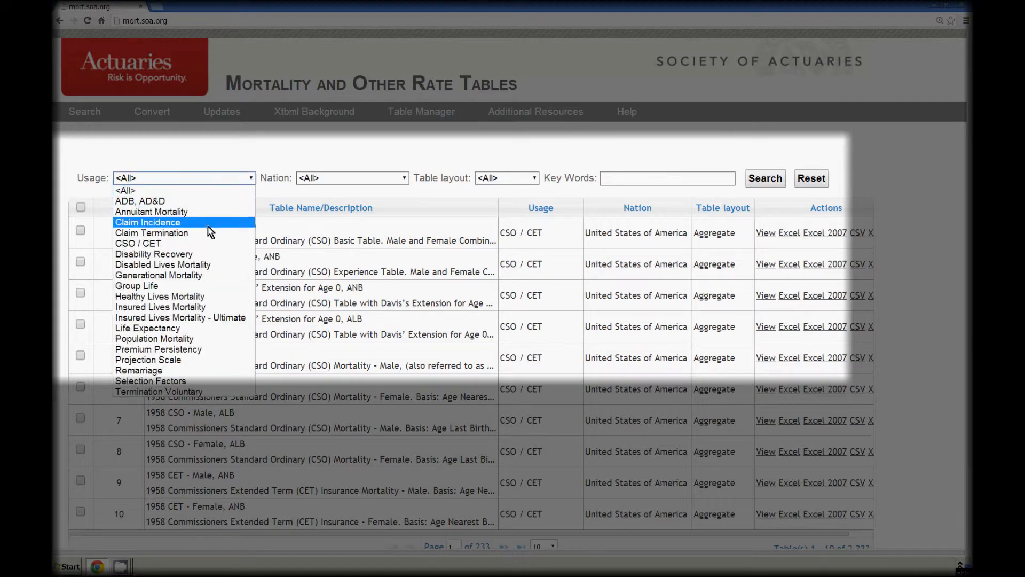
pyautogui.click(214, 306)
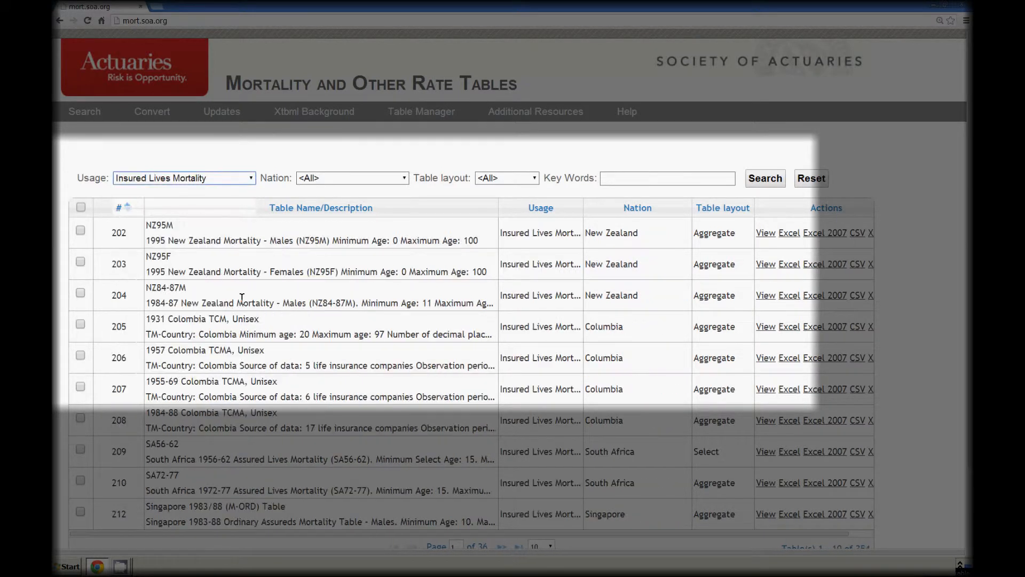
pyautogui.click(405, 179)
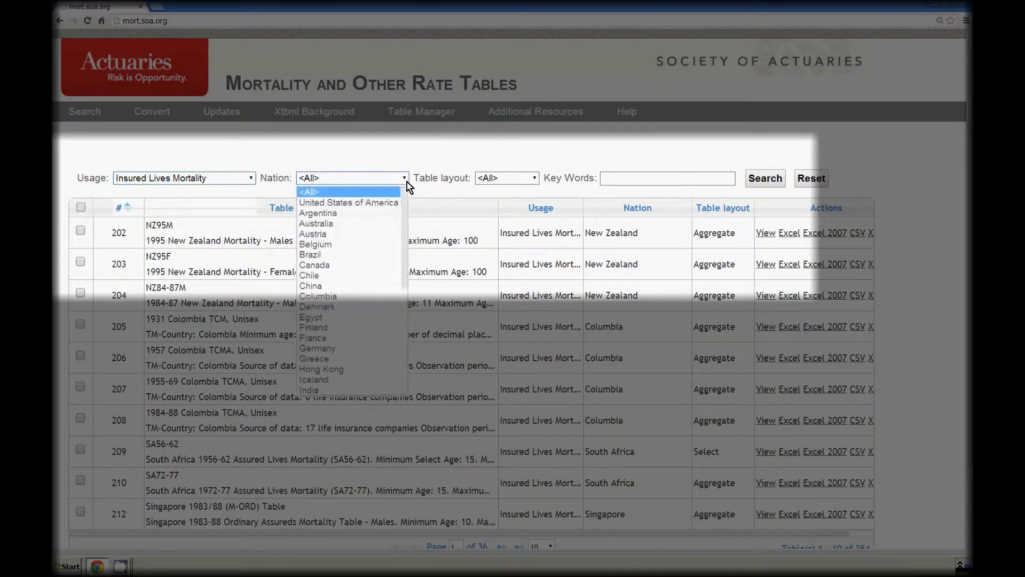
pyautogui.click(386, 204)
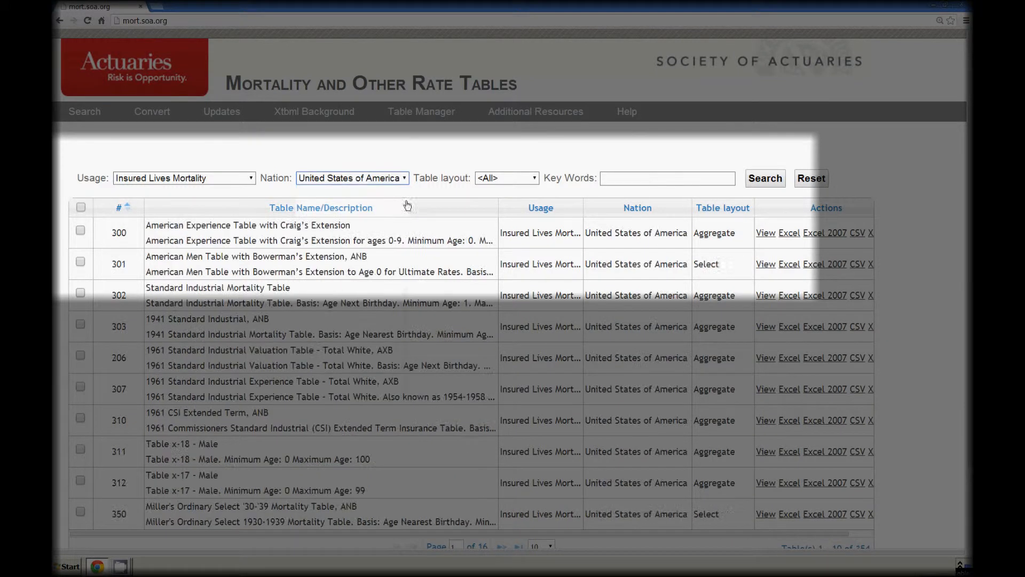
pyautogui.click(534, 180)
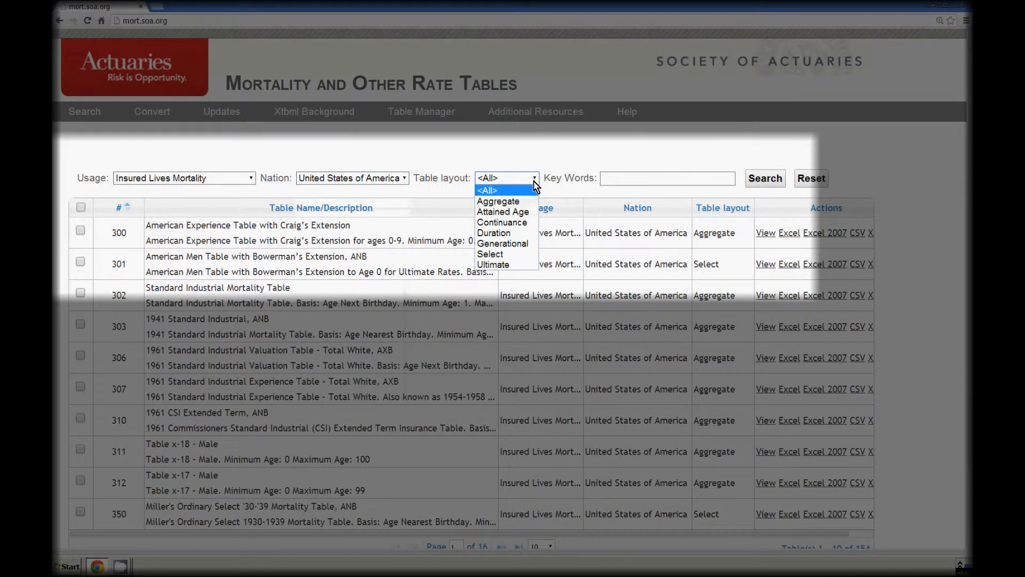
pyautogui.click(515, 260)
# Search the filtered tables for the key words "2008 VBT Primary".
pyautogui.click(623, 180)
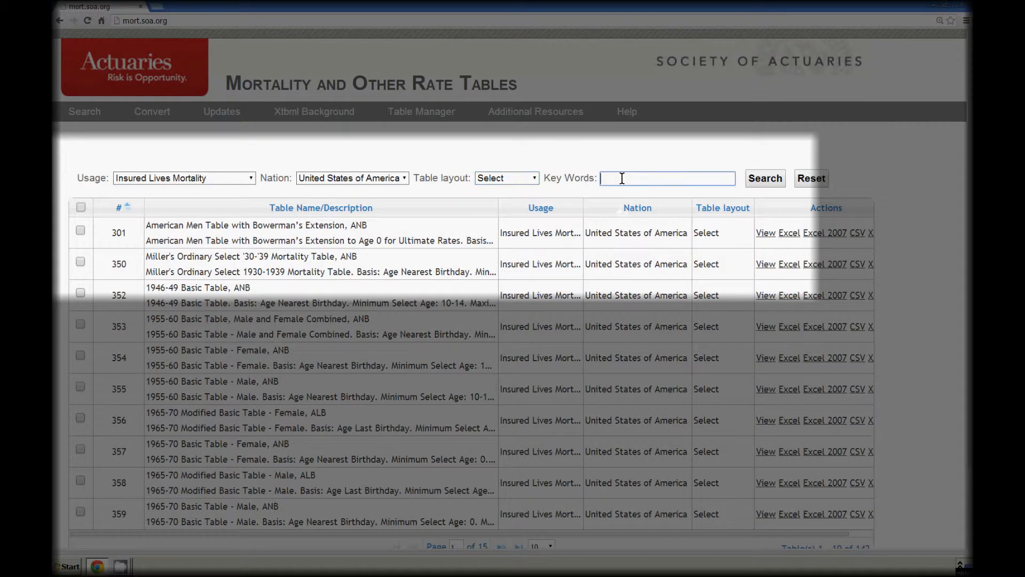
pyautogui.write('2008')
pyautogui.click(632, 192)
pyautogui.click(771, 180)
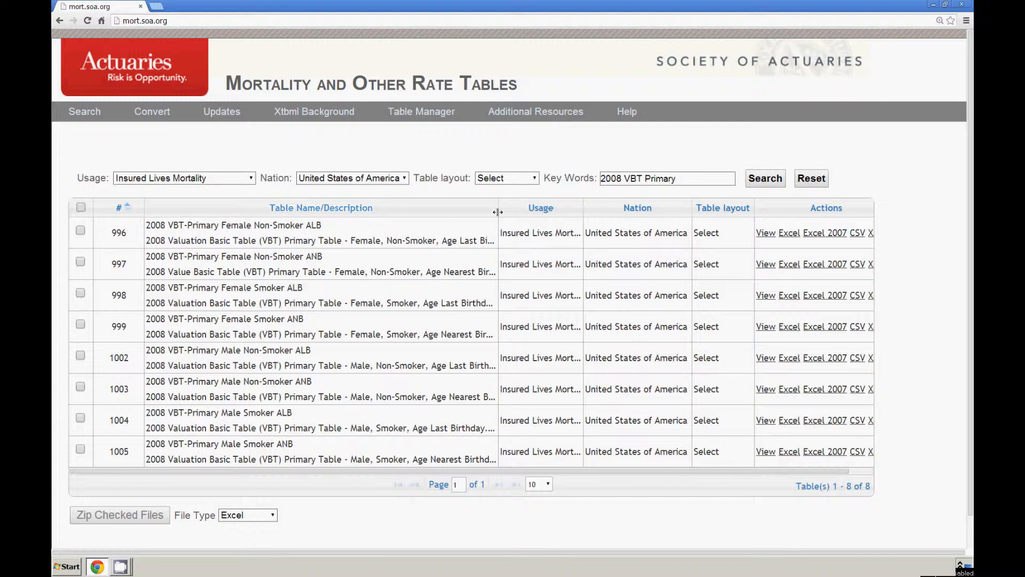
# Widen the Table Name/Description column and check the four ALB tables: 996, 998, 1002 and 1004.
pyautogui.moveTo(504, 210); pyautogui.dragTo(532, 210)
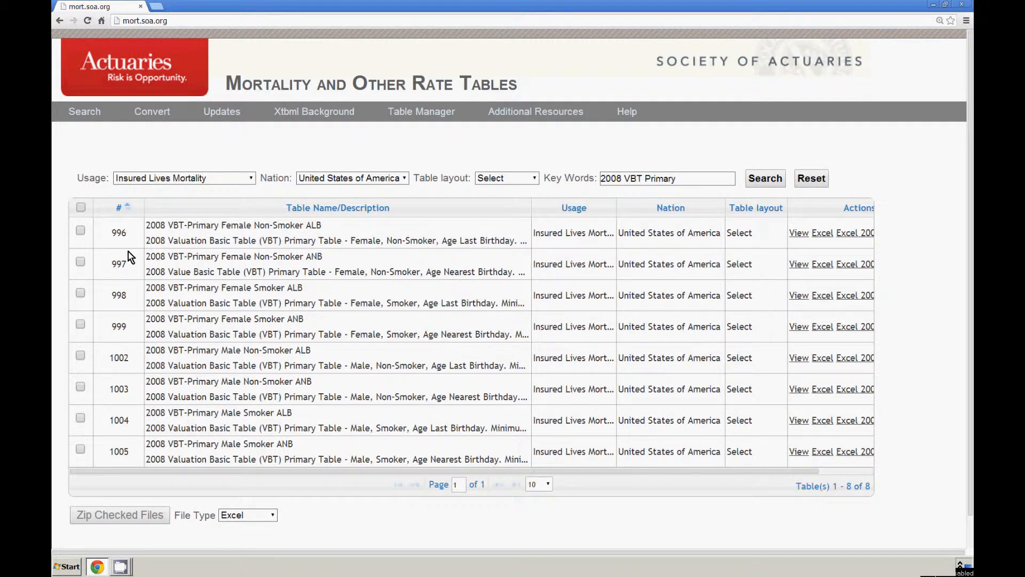
pyautogui.click(79, 232)
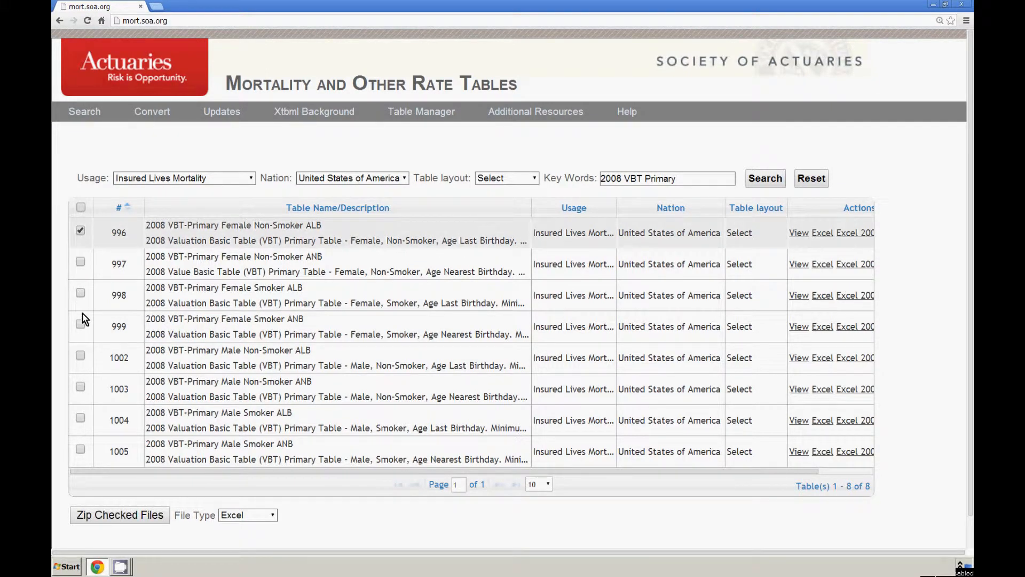
pyautogui.click(81, 293)
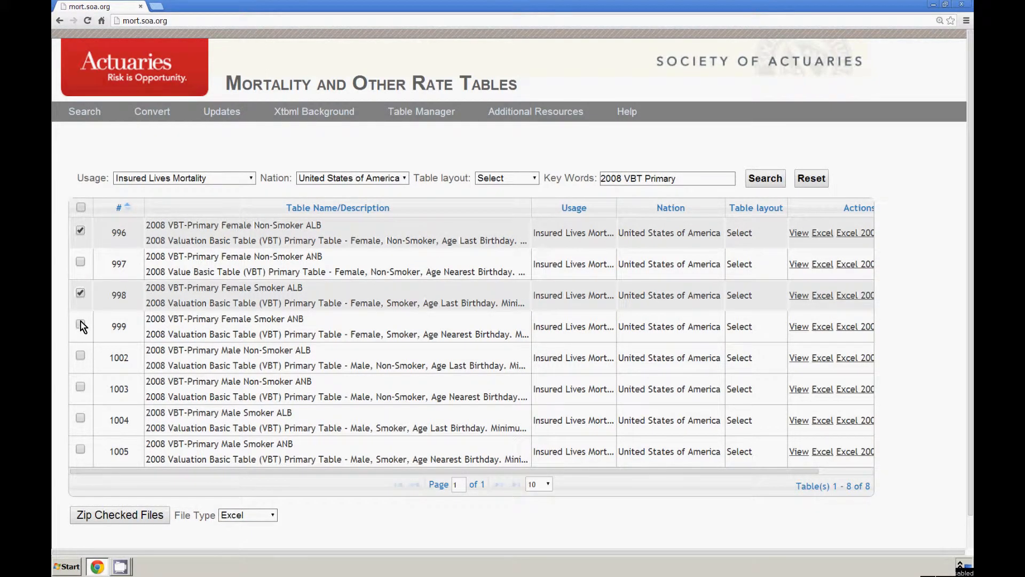
pyautogui.click(81, 357)
pyautogui.click(80, 418)
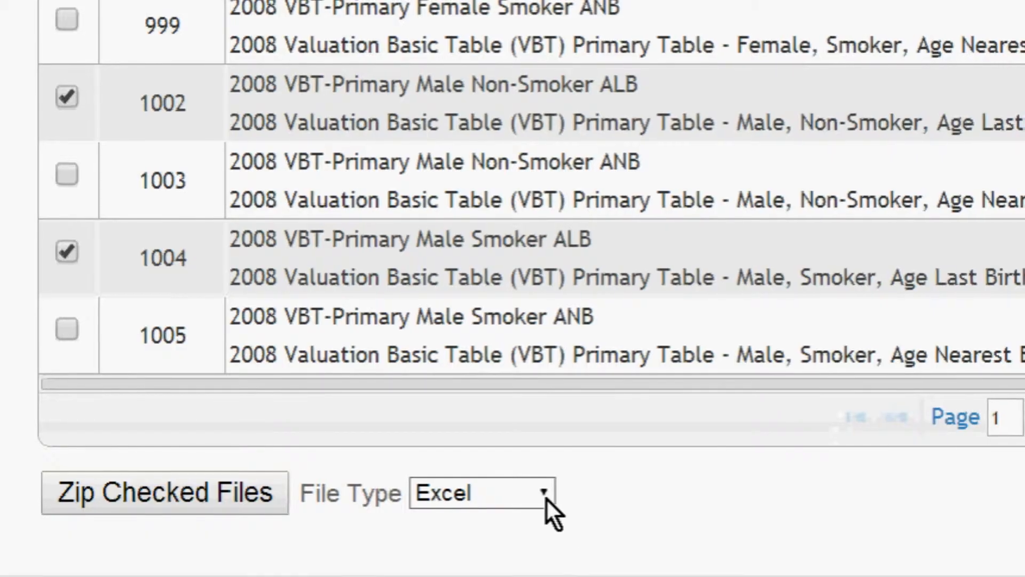
# Zip the checked tables as Excel 2007 files and save the archive in the Data folder under its suggested name.
pyautogui.click(274, 517)
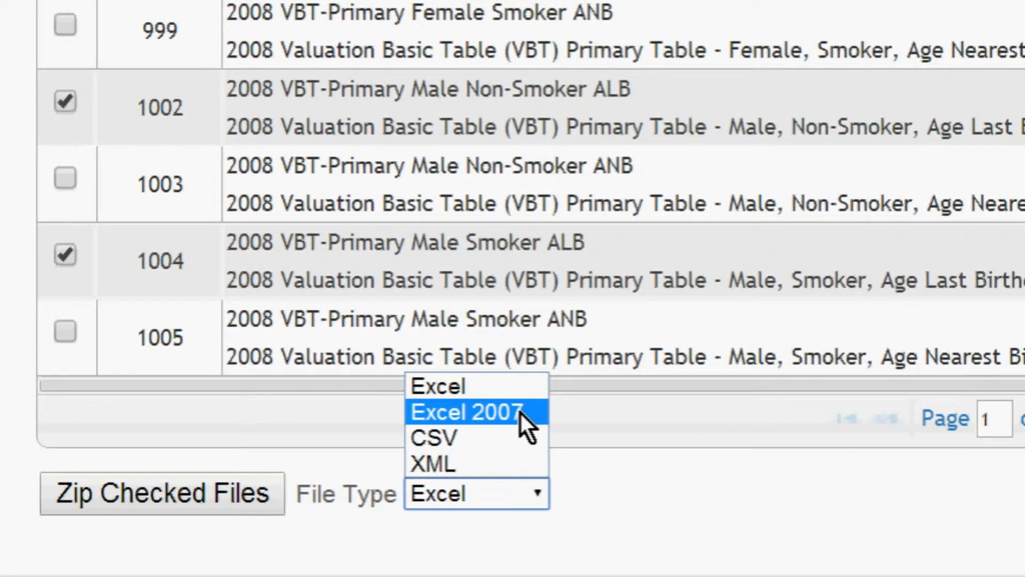
pyautogui.click(520, 411)
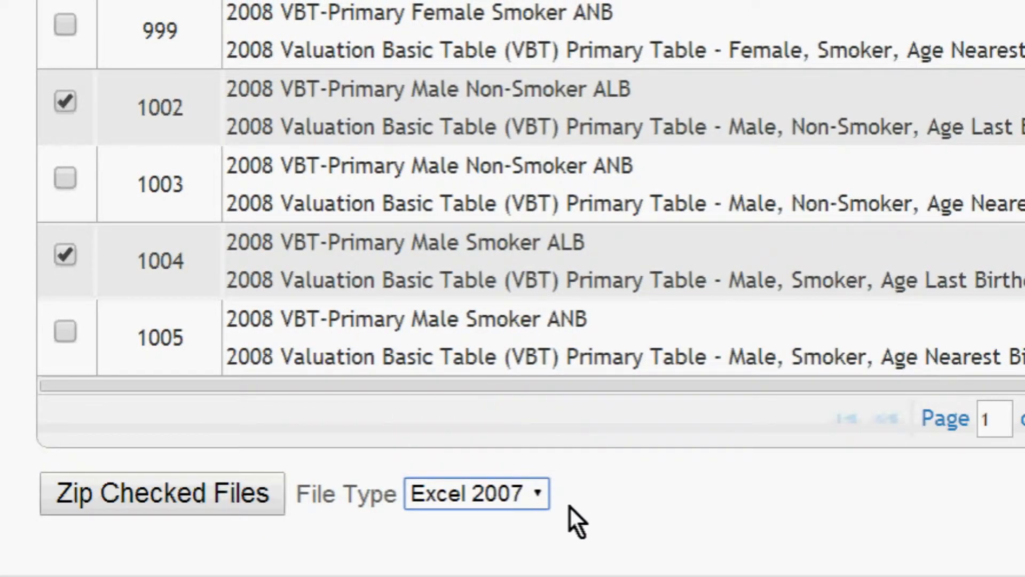
pyautogui.click(537, 505)
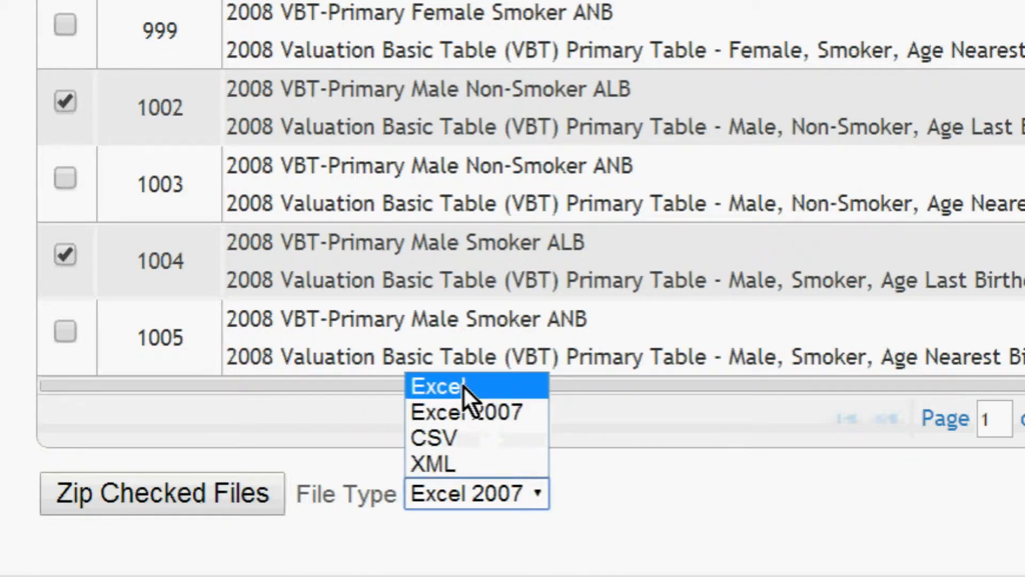
pyautogui.click(463, 385)
pyautogui.click(536, 486)
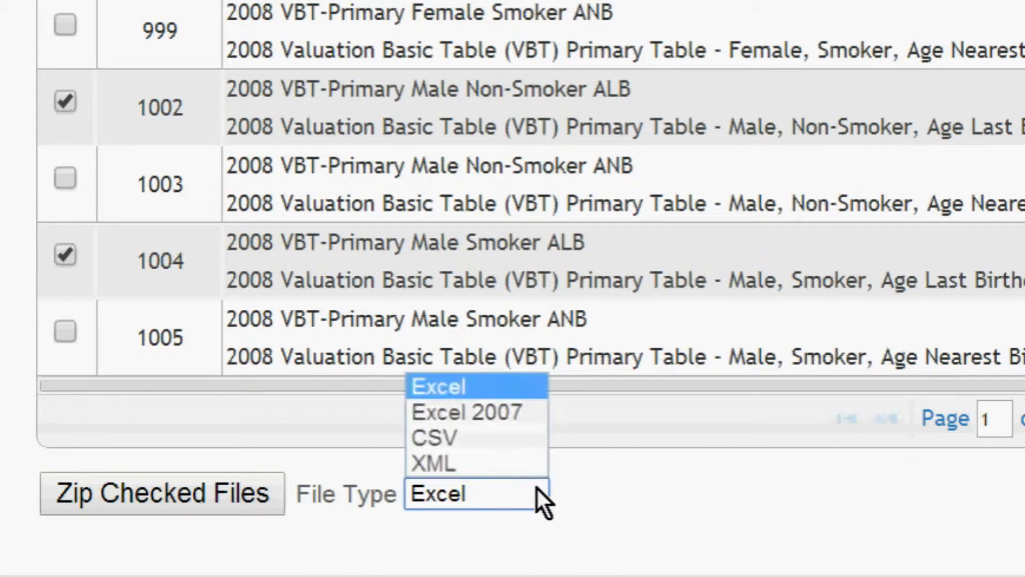
pyautogui.click(504, 411)
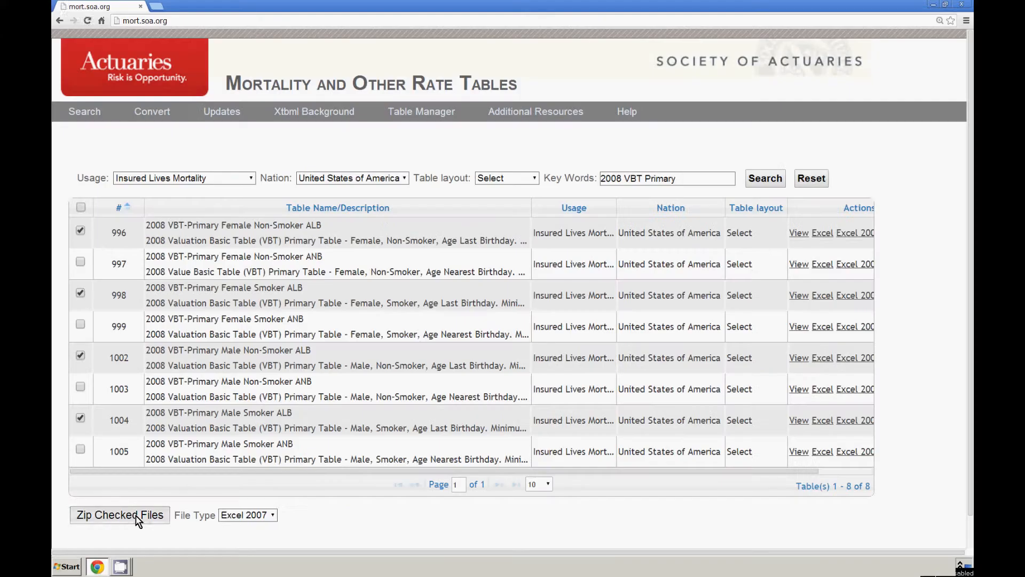
pyautogui.click(201, 494)
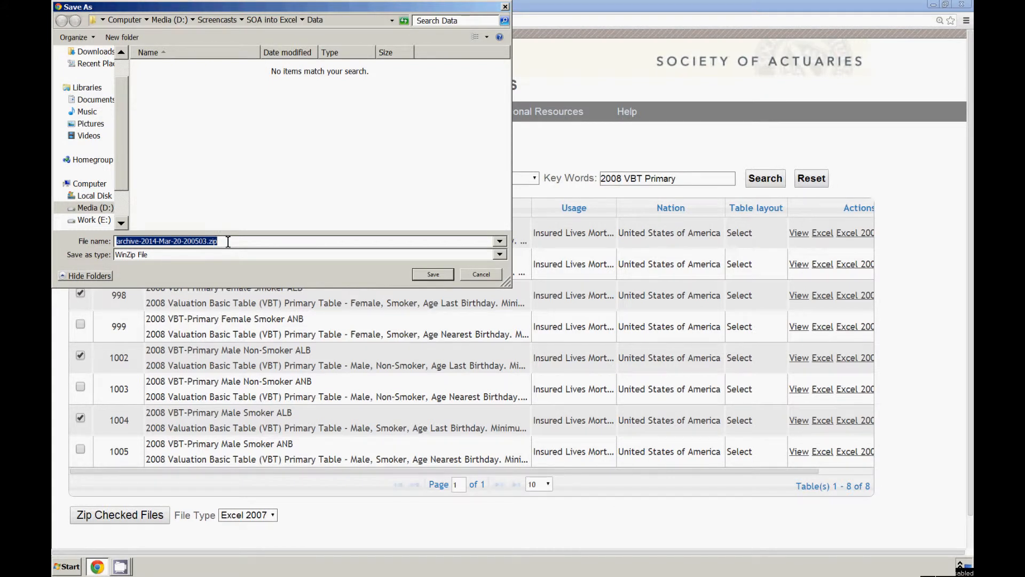
pyautogui.click(441, 276)
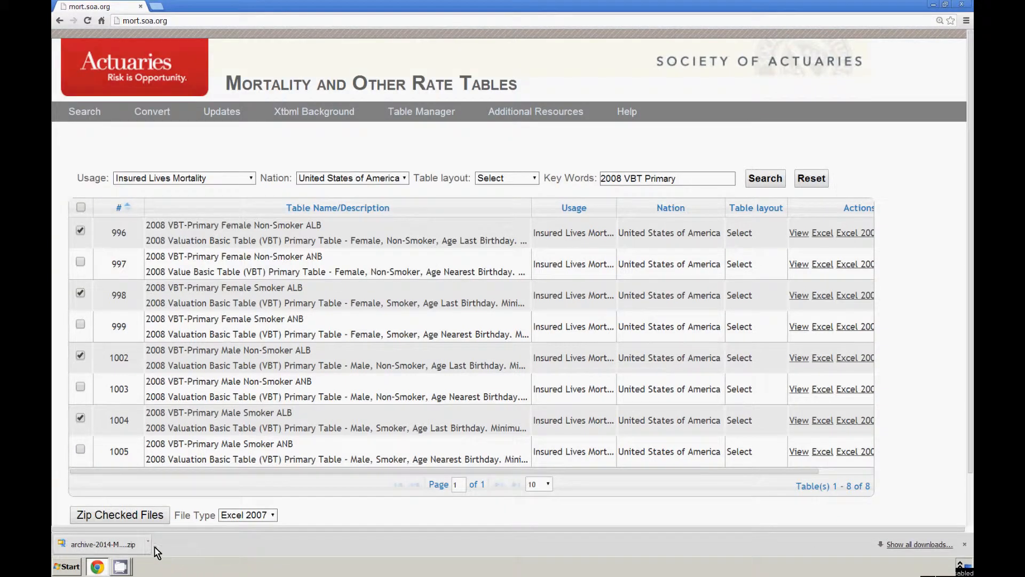
# Show the downloaded archive in its folder, open it, and extract all four workbooks into the Data folder.
pyautogui.click(147, 545)
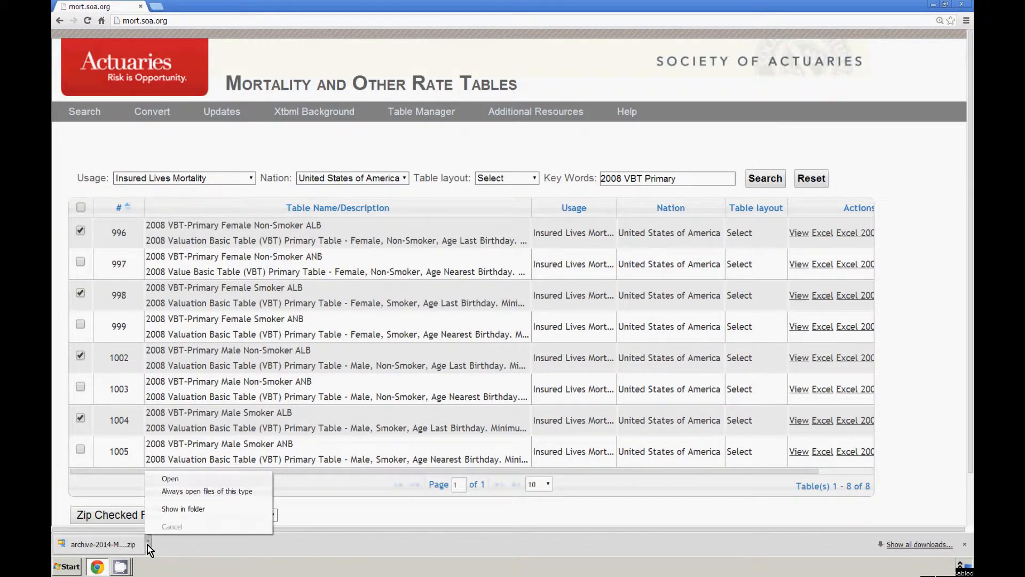
pyautogui.click(190, 510)
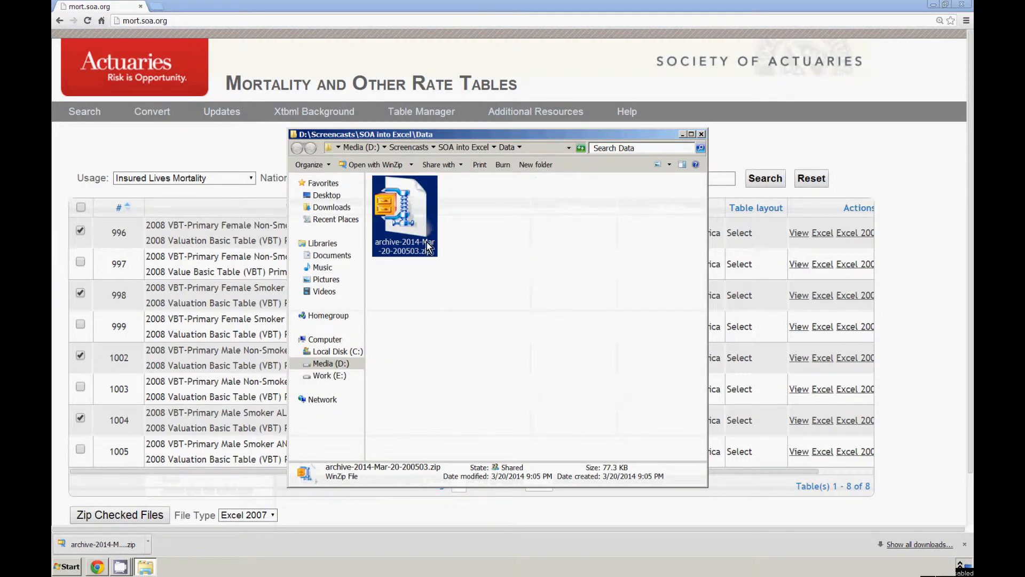
pyautogui.doubleClick(417, 233)
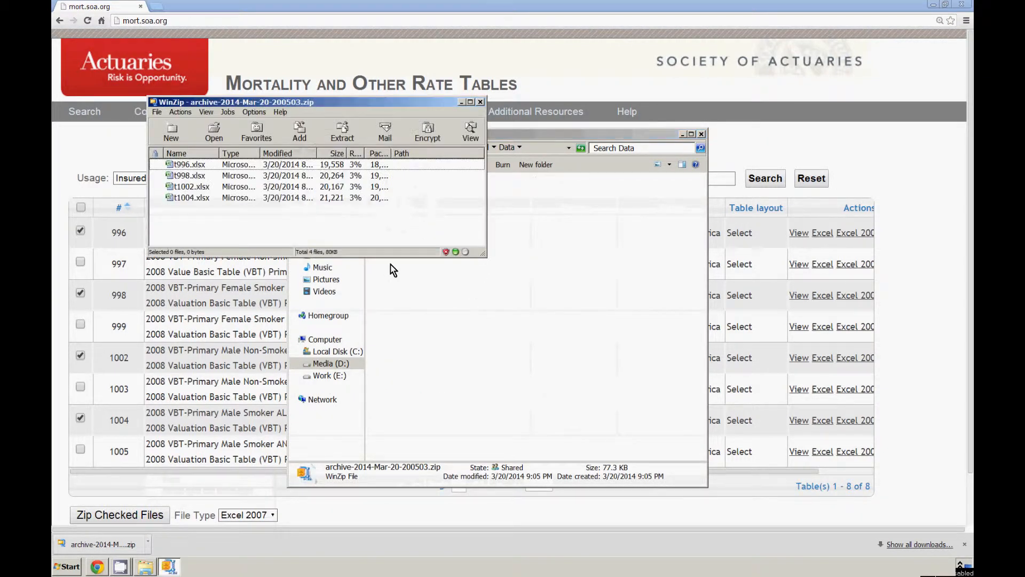
pyautogui.click(212, 166)
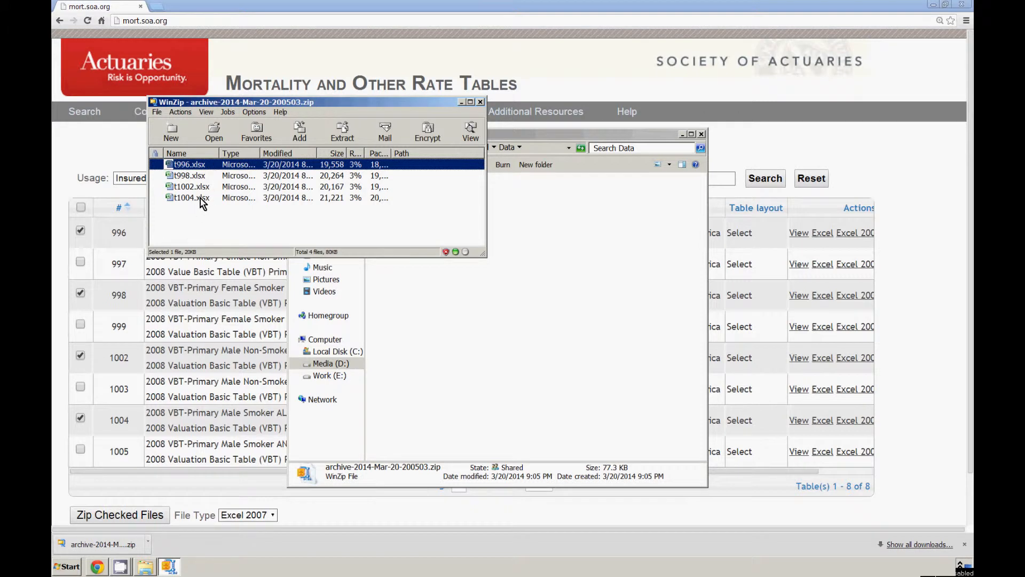
pyautogui.keyDown('shift'); pyautogui.click(206, 197); pyautogui.keyUp('shift')
pyautogui.moveTo(201, 197); pyautogui.dragTo(513, 323)
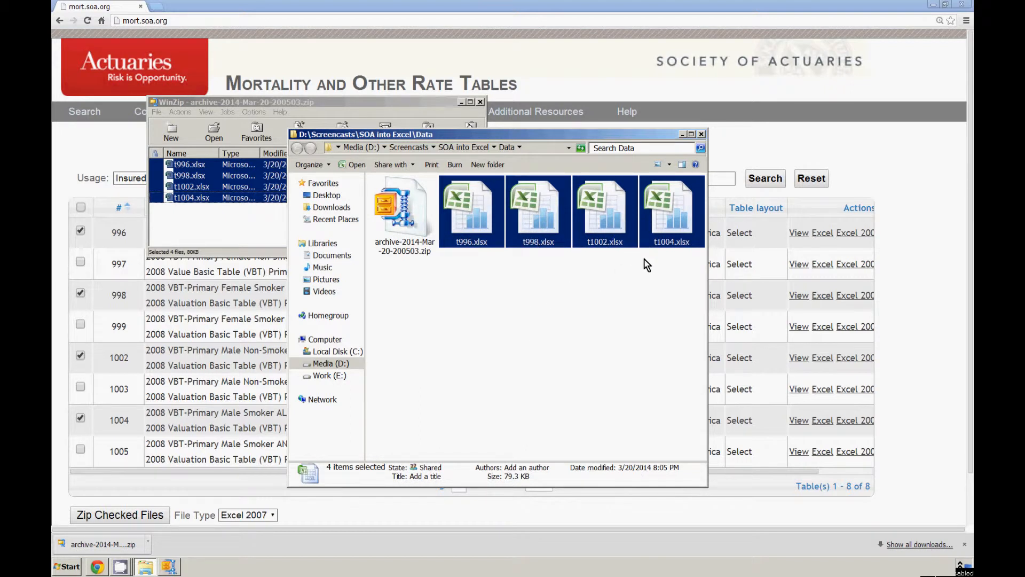
# Open the four extracted workbooks together in Excel and arrange their windows tiled.
pyautogui.rightClick(617, 223)
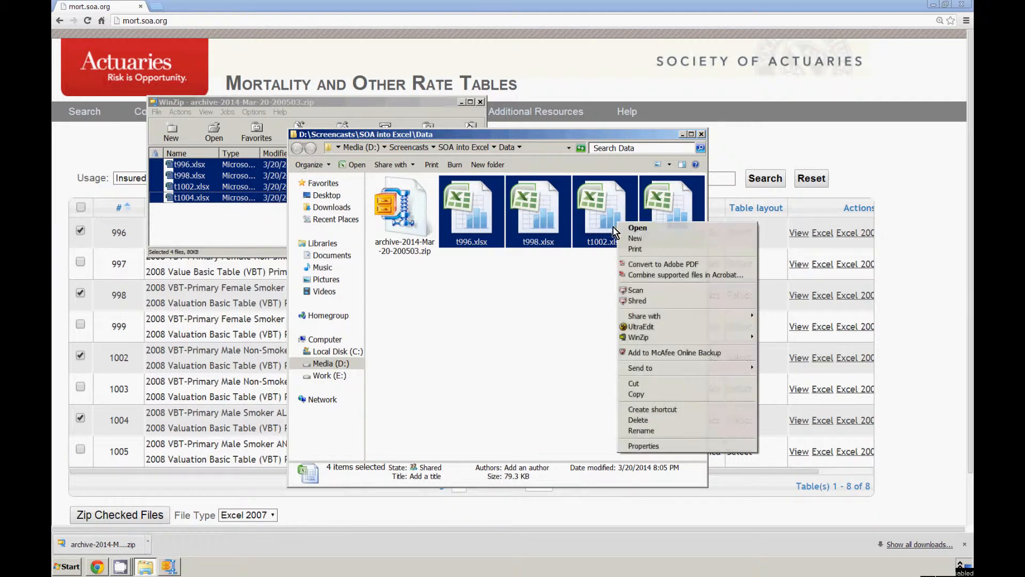
pyautogui.click(646, 232)
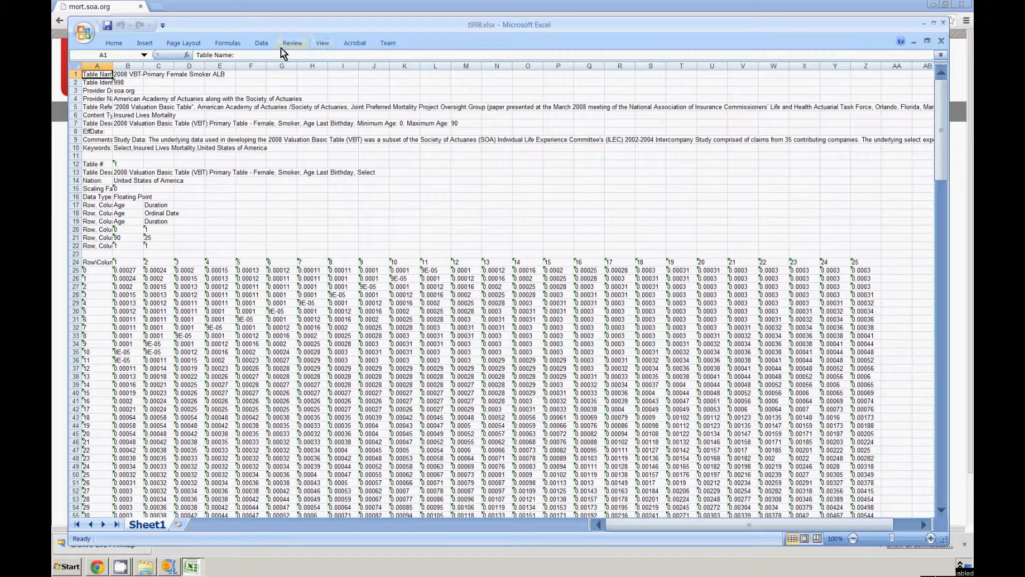
pyautogui.click(322, 42)
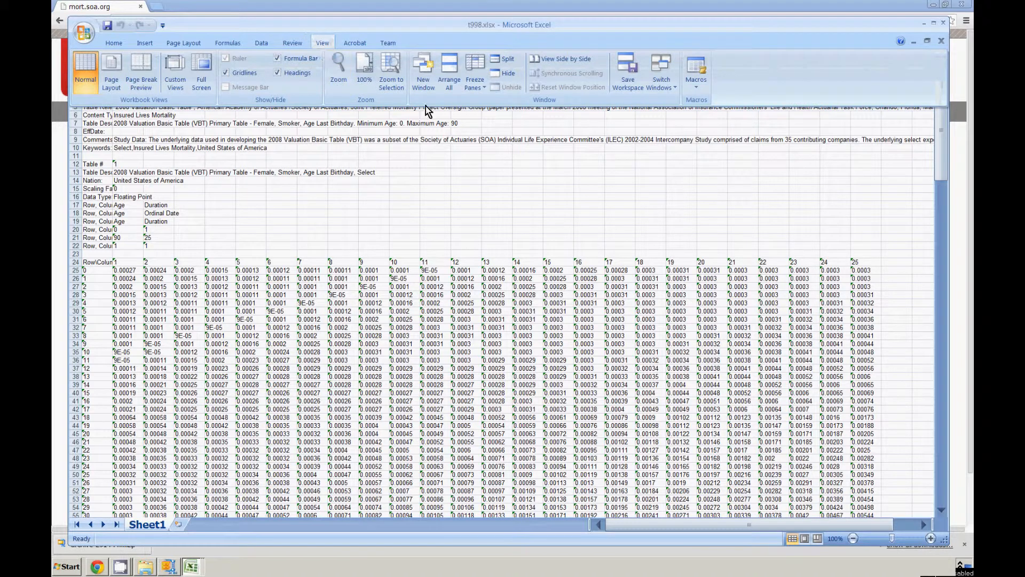
pyautogui.click(448, 80)
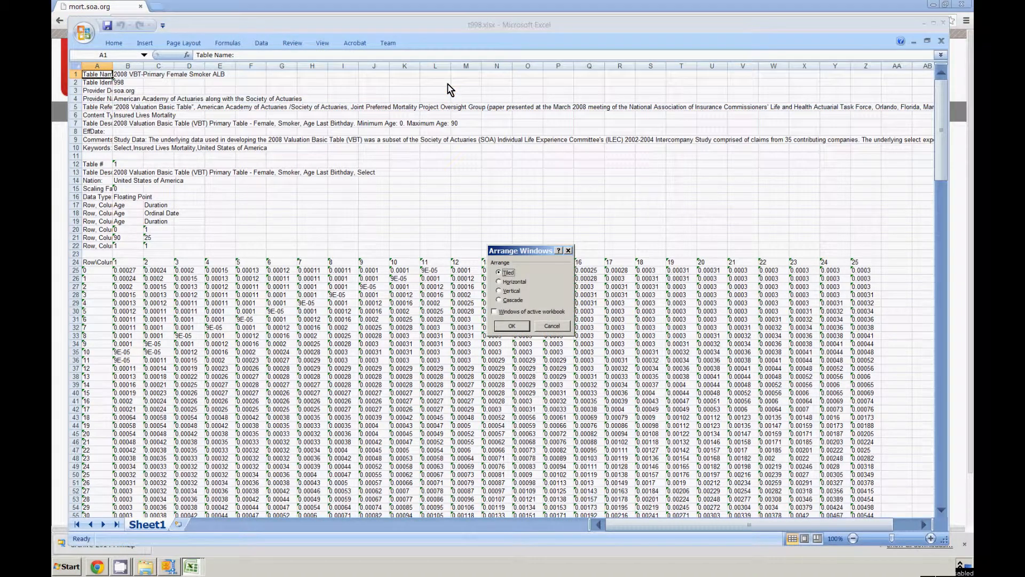
pyautogui.click(510, 327)
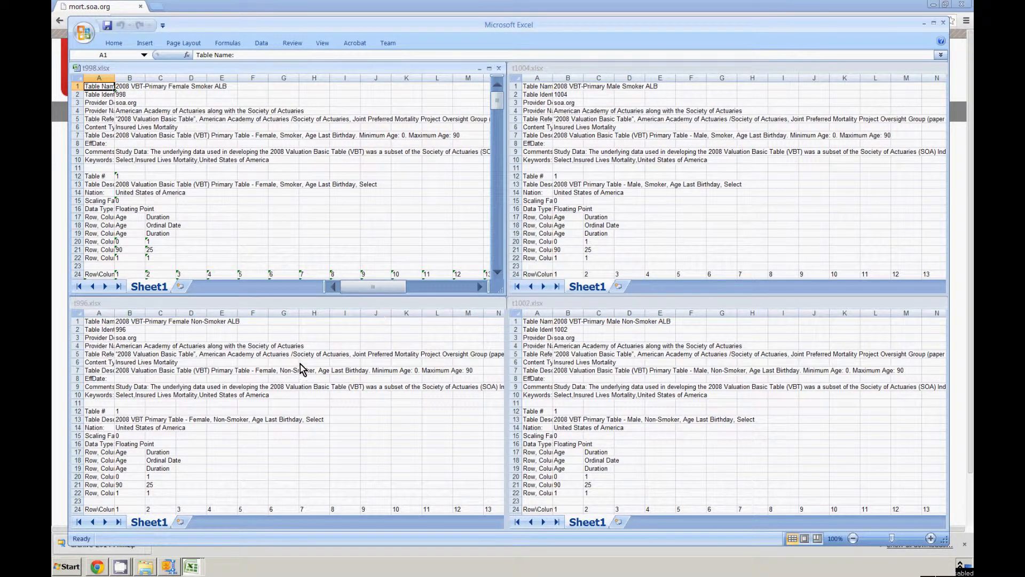
# Rename Sheet1 of the t996.xlsx workbook as "Female NS".
pyautogui.rightClick(155, 523)
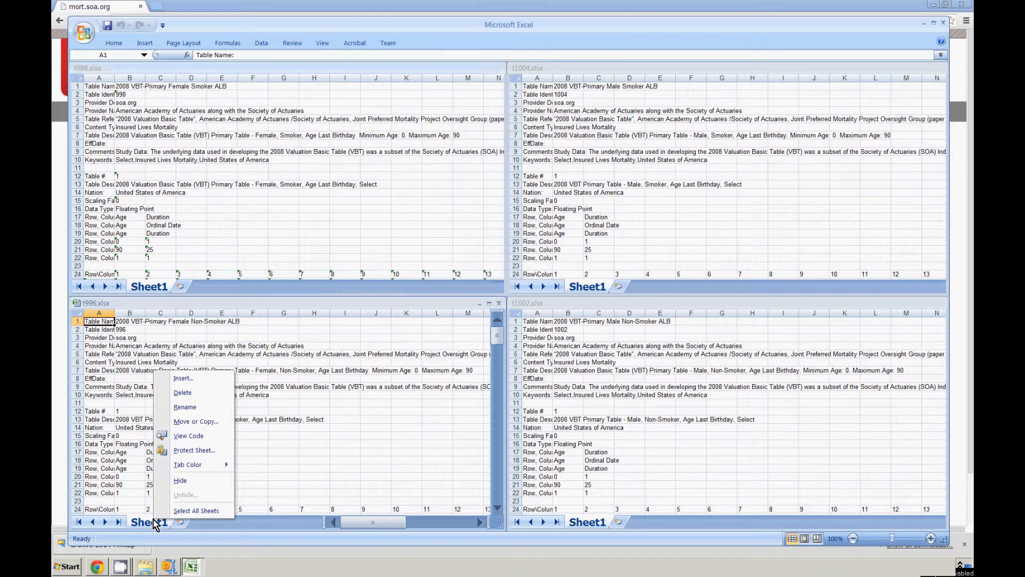
pyautogui.click(187, 408)
pyautogui.write('F')
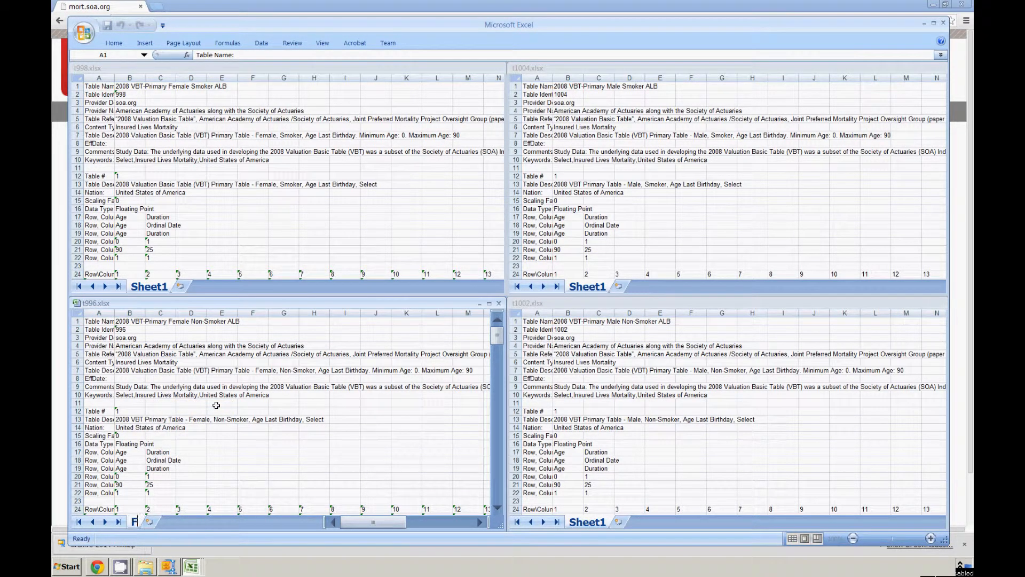
pyautogui.write('emale NS')
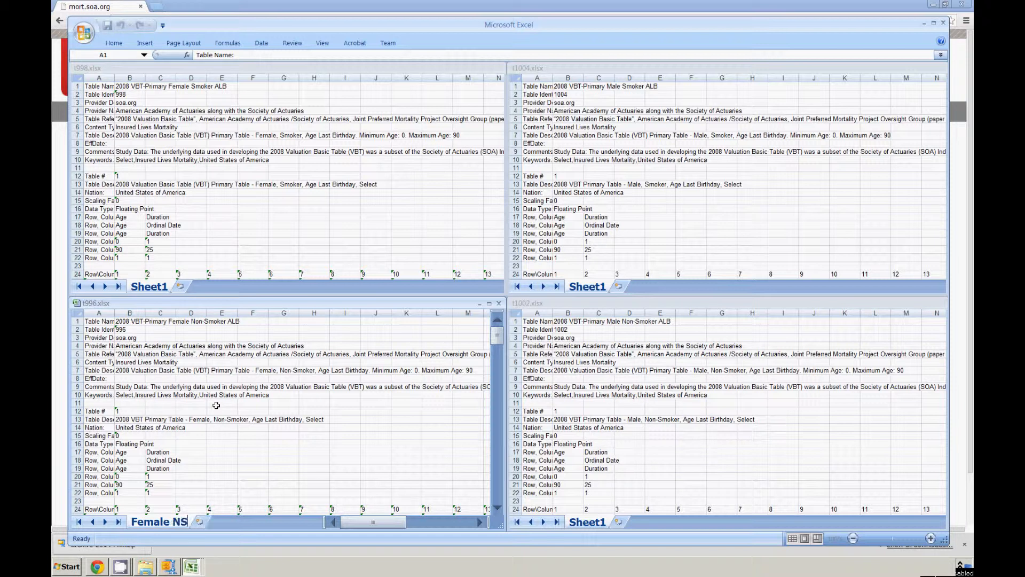
pyautogui.press('Return')
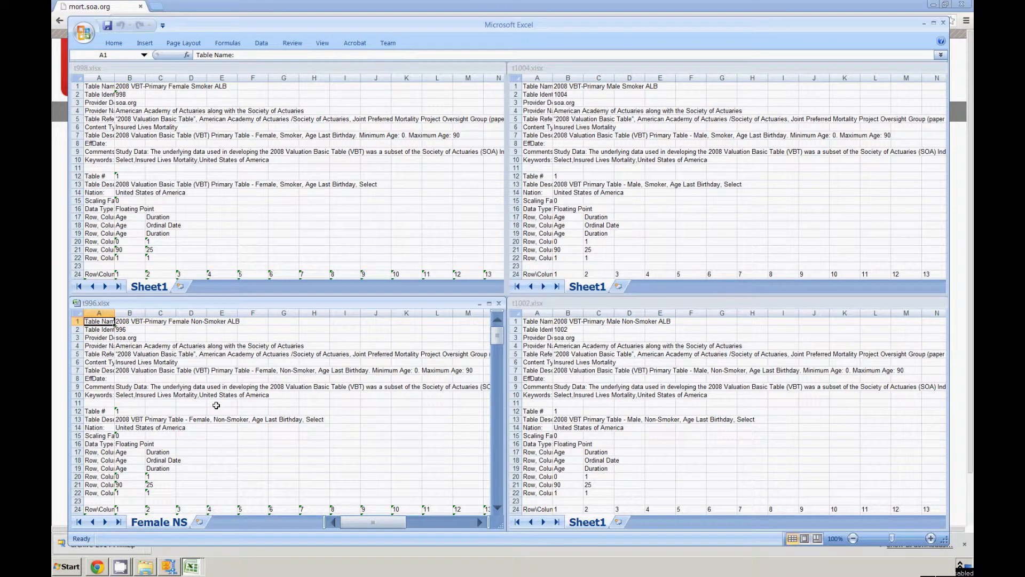
# Save the t996.xlsx workbook under the new name VBT_2008_ALB.xlsx in the Data folder.
pyautogui.click(84, 32)
pyautogui.click(108, 143)
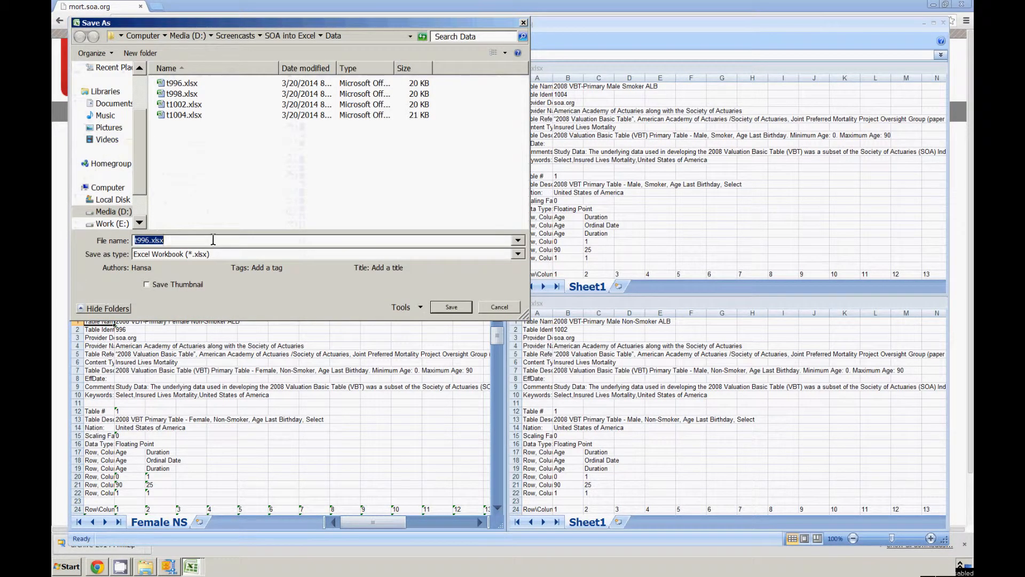
pyautogui.write('VBT')
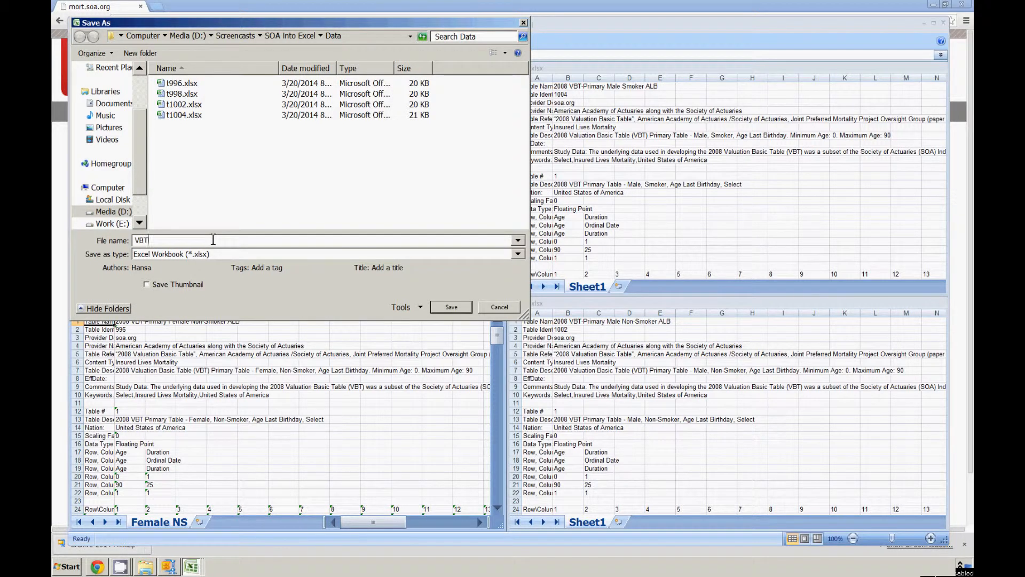
pyautogui.write('_200')
pyautogui.press('Return')
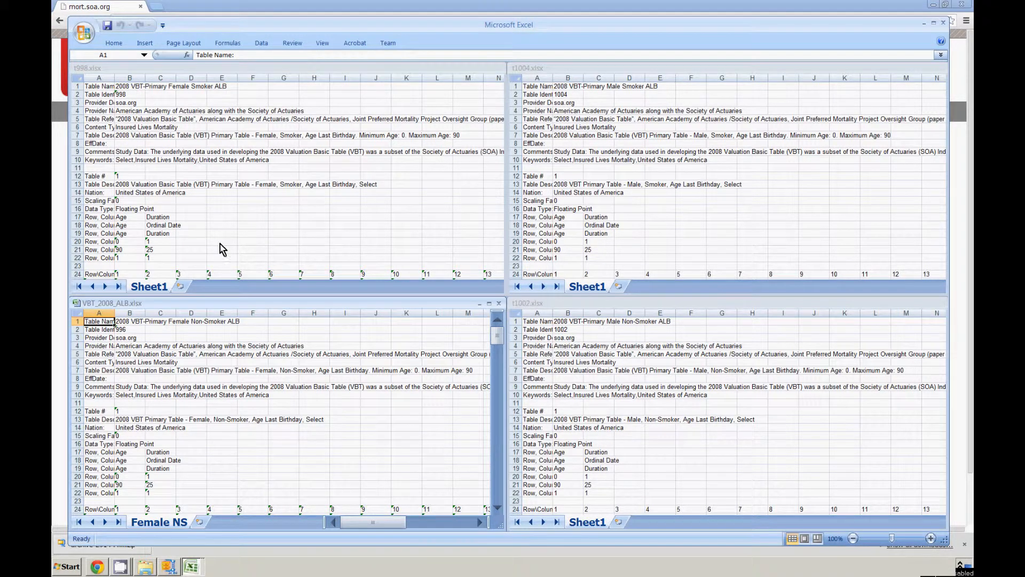
# Move Sheet1 of t998.xlsx into VBT_2008_ALB.xlsx after Female NS and rename it "Female SM".
pyautogui.click(162, 289)
pyautogui.moveTo(174, 340); pyautogui.dragTo(204, 521)
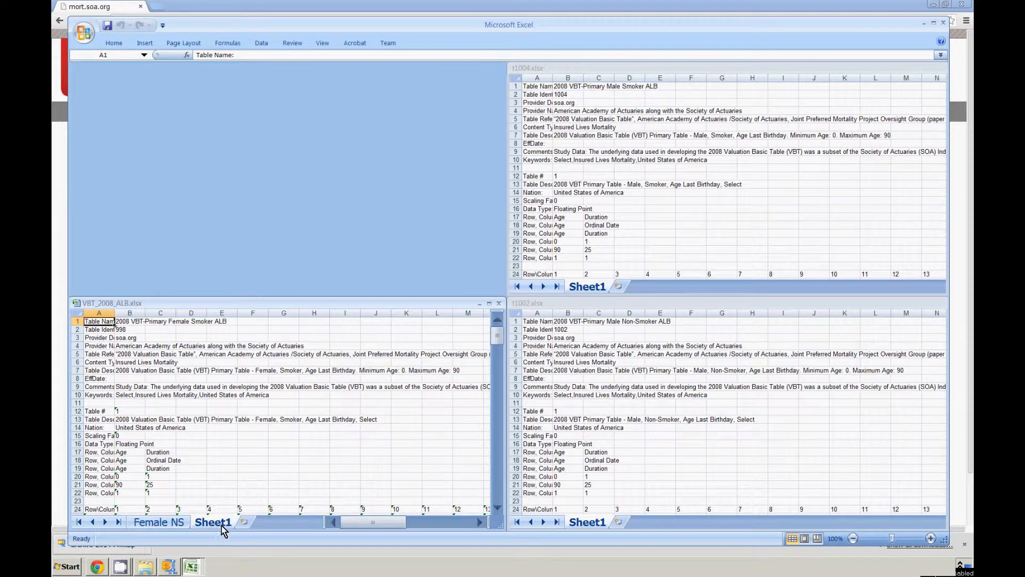
pyautogui.rightClick(222, 524)
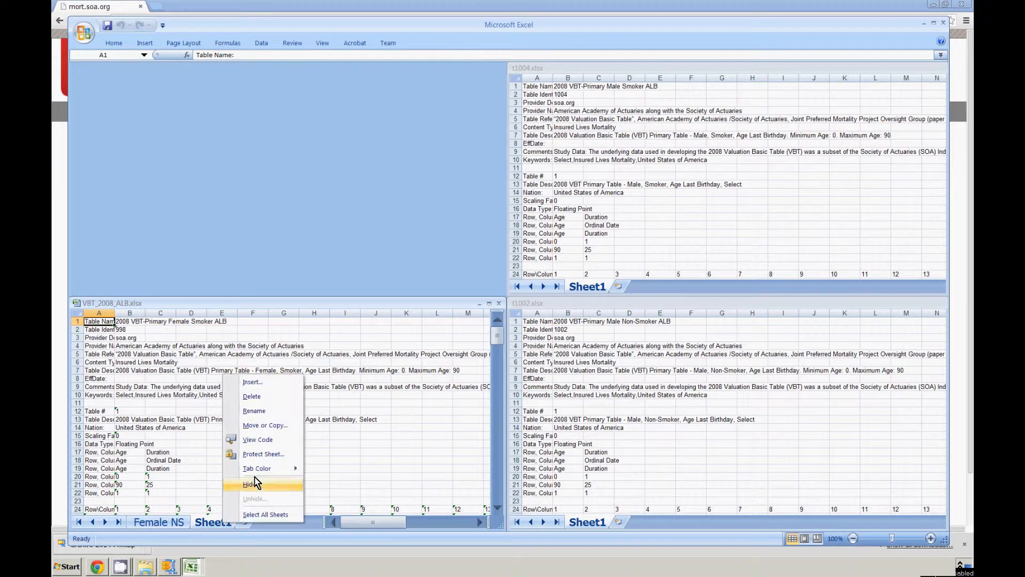
pyautogui.click(255, 411)
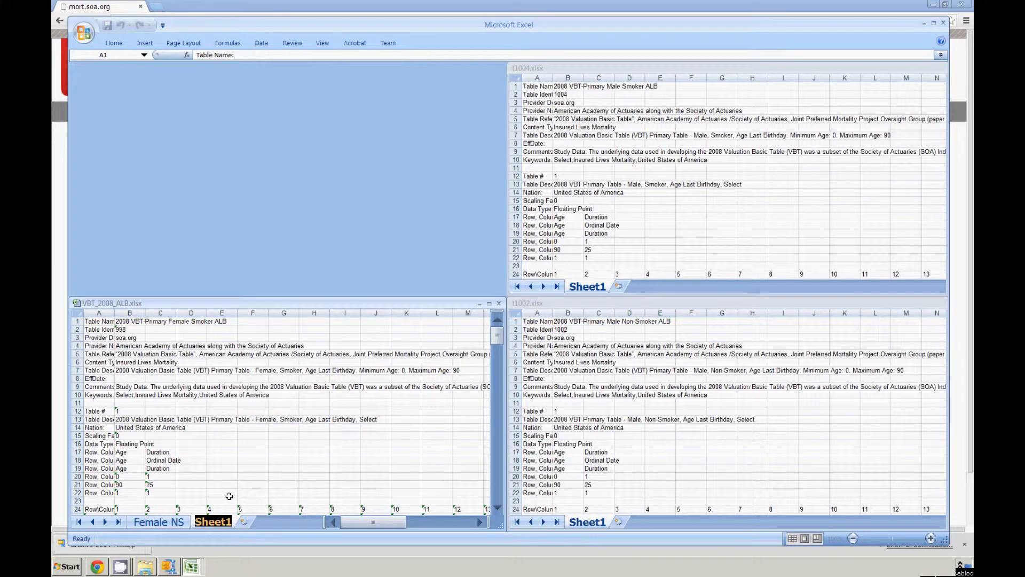
pyautogui.write('F')
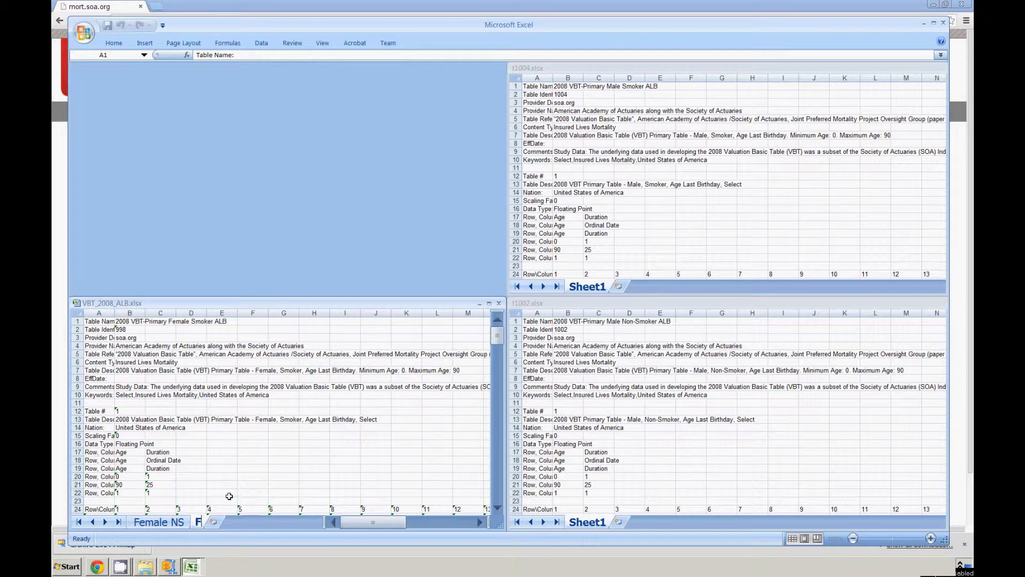
pyautogui.write('emale SM')
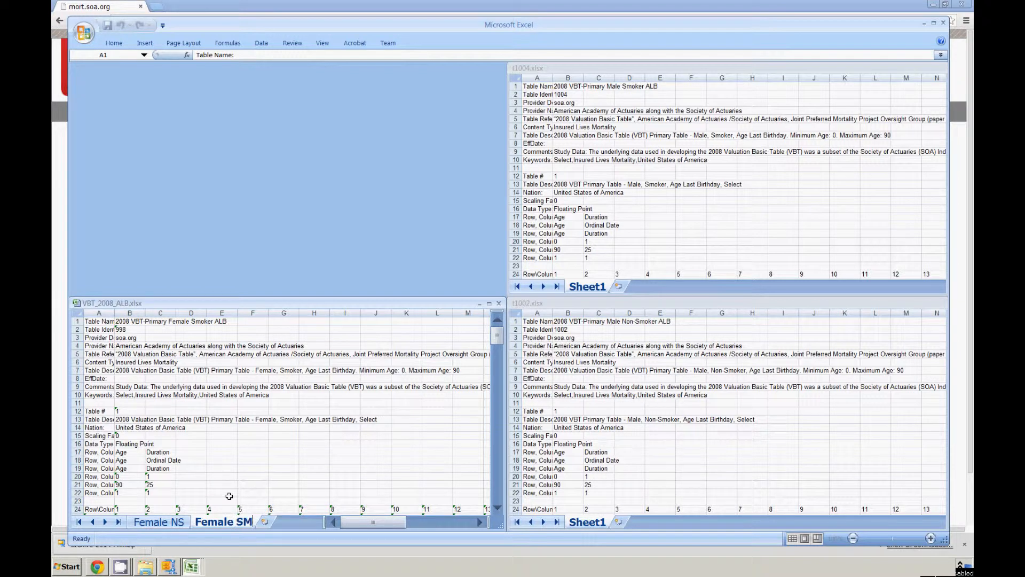
pyautogui.press('Return')
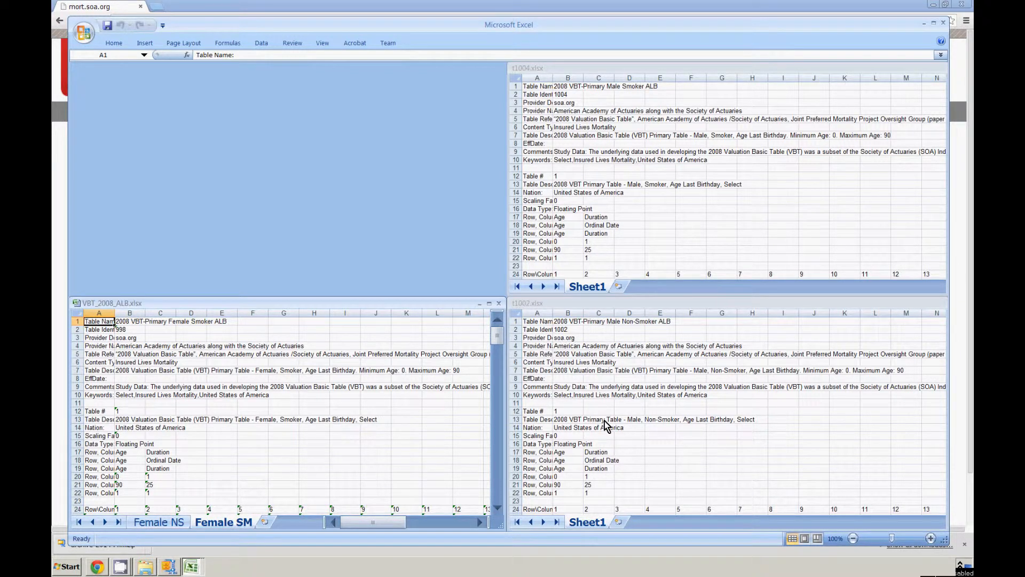
# Move Sheet1 of t1002.xlsx into VBT_2008_ALB.xlsx after Female SM and rename it "Male NS".
pyautogui.click(600, 522)
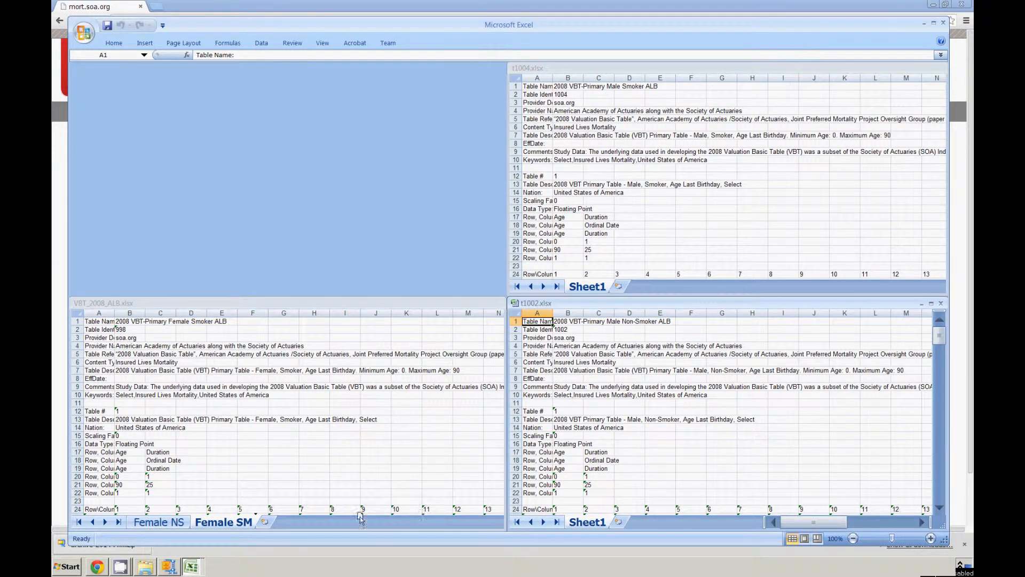
pyautogui.moveTo(338, 521); pyautogui.dragTo(333, 522)
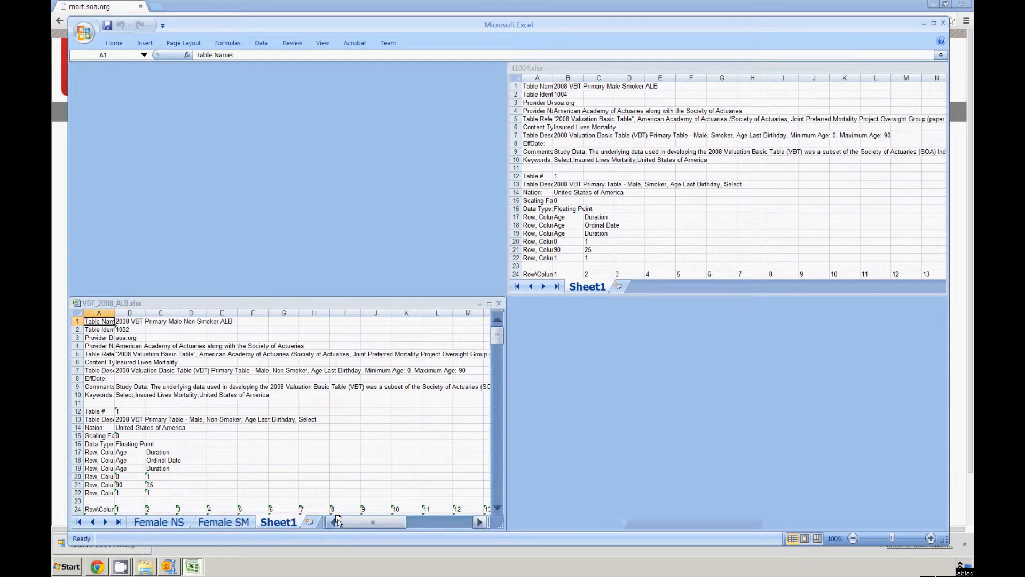
pyautogui.rightClick(277, 521)
pyautogui.click(331, 416)
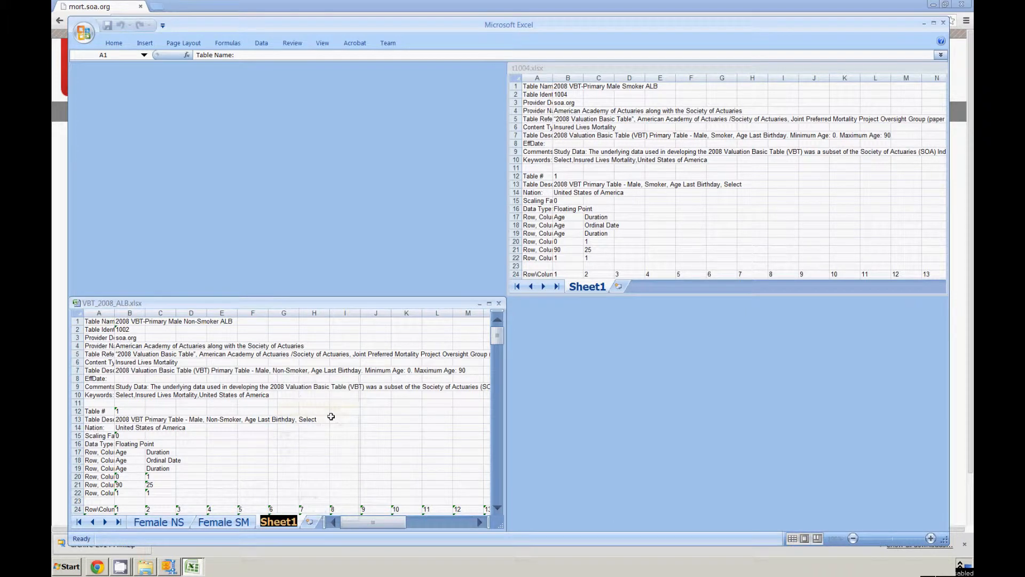
pyautogui.write('Male NS')
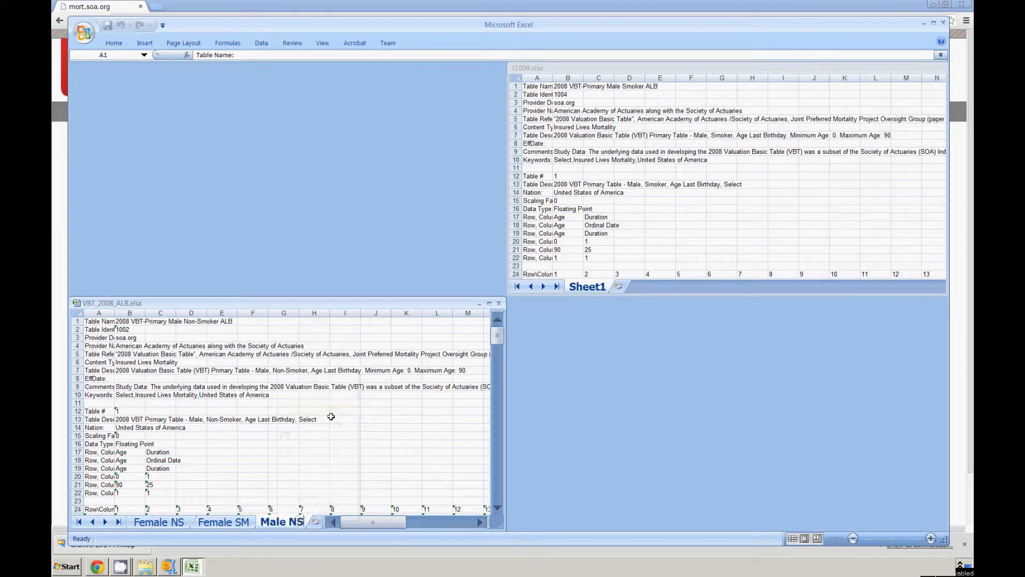
pyautogui.press('Return')
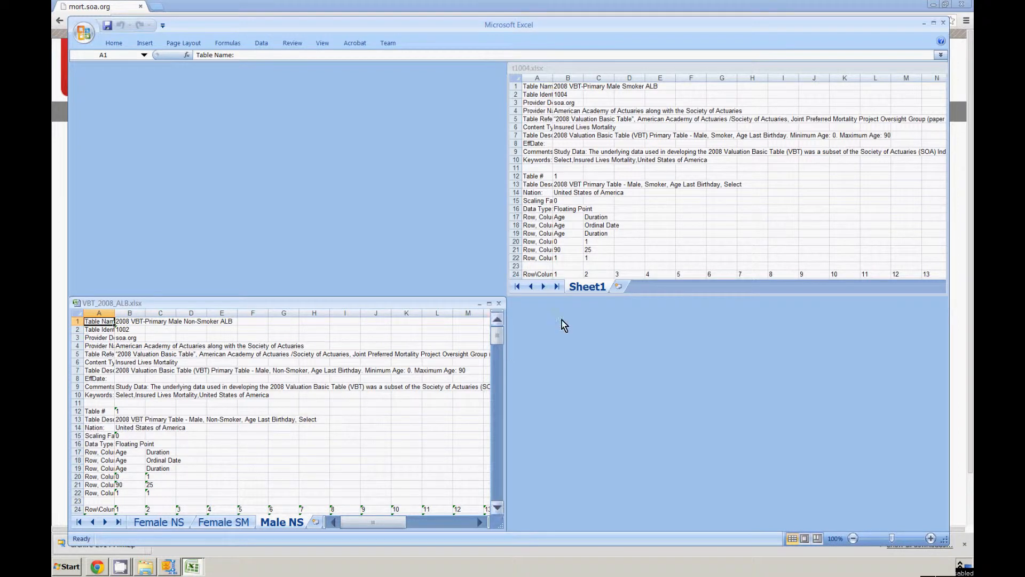
# Move Sheet1 of t1004.xlsx into VBT_2008_ALB.xlsx after Male NS and rename it "Male SM".
pyautogui.click(603, 286)
pyautogui.moveTo(603, 289); pyautogui.dragTo(335, 525)
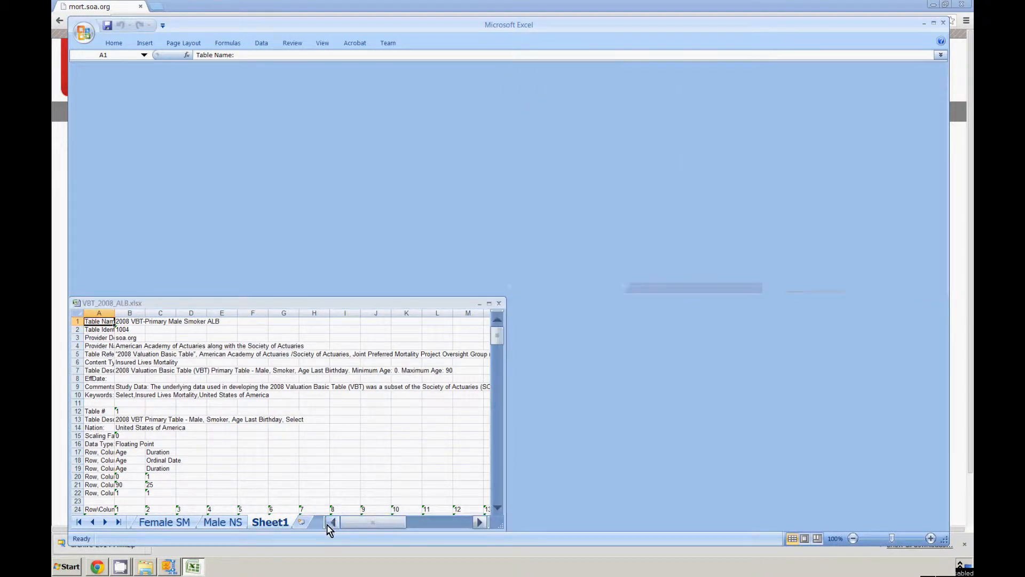
pyautogui.rightClick(275, 522)
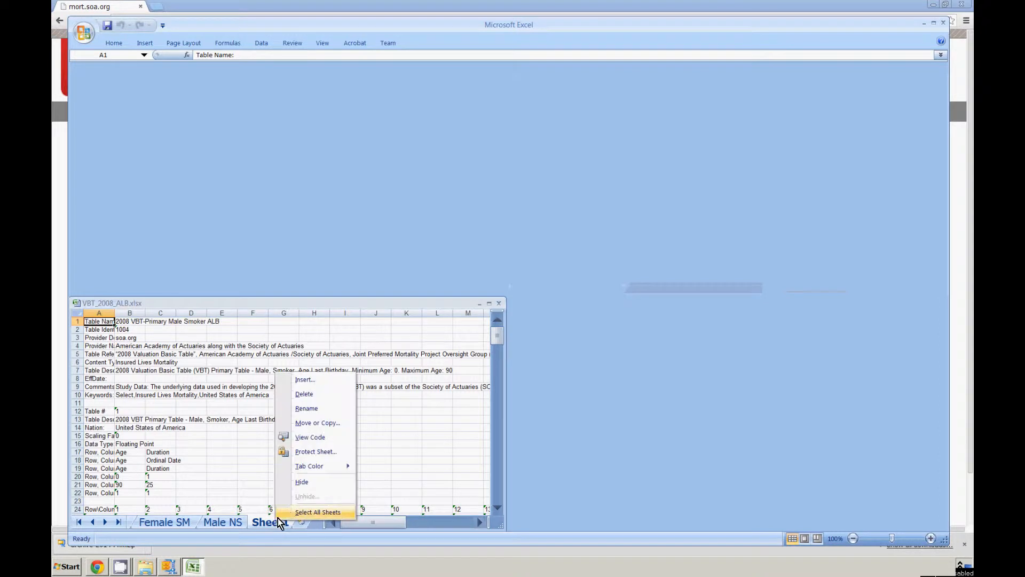
pyautogui.click(319, 409)
pyautogui.write('Male SM')
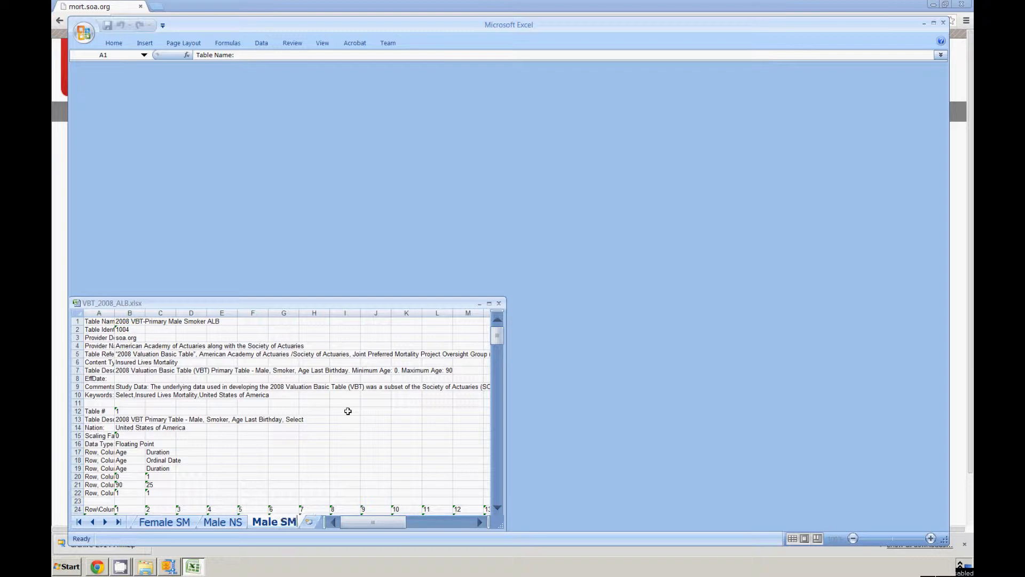
pyautogui.press('Return')
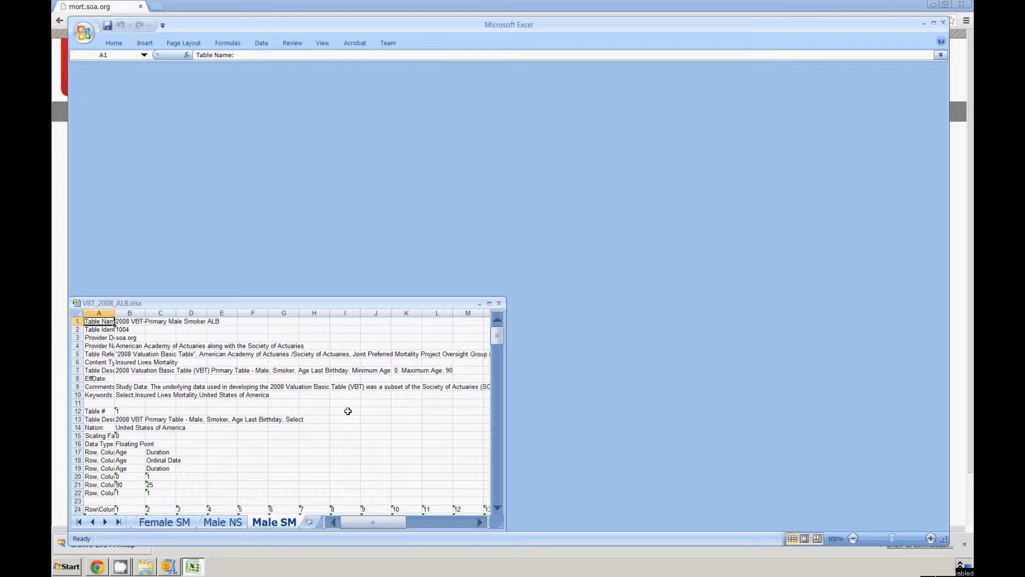
# Maximize the VBT_2008_ALB.xlsx workbook, save it, and enlarge the program window to full screen.
pyautogui.doubleClick(248, 302)
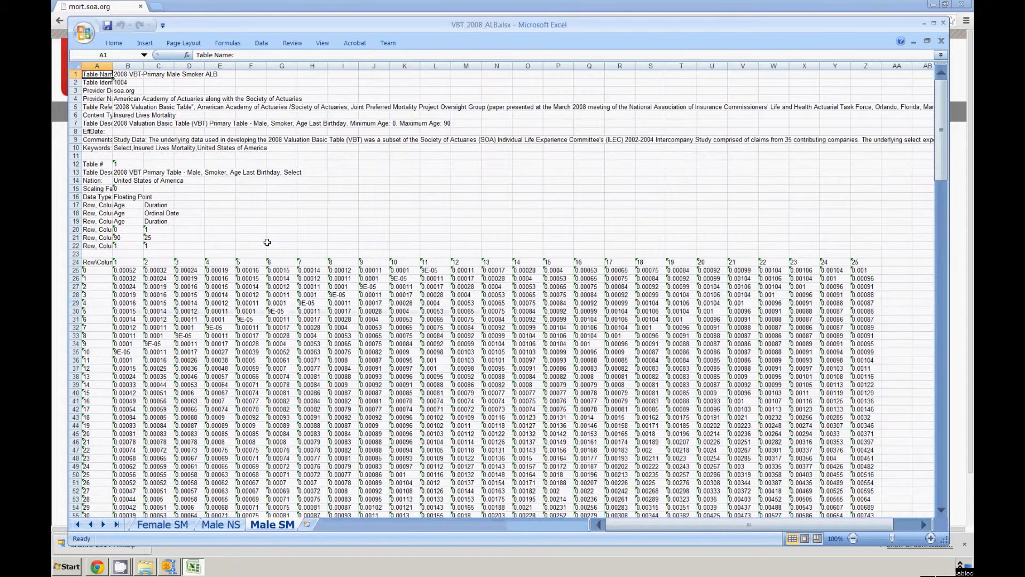
pyautogui.click(108, 26)
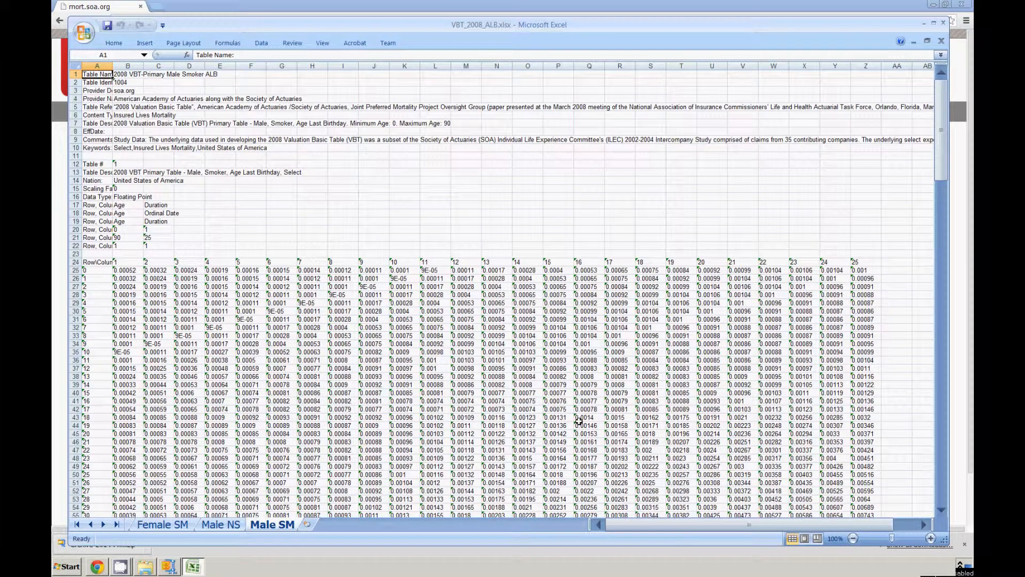
pyautogui.doubleClick(373, 20)
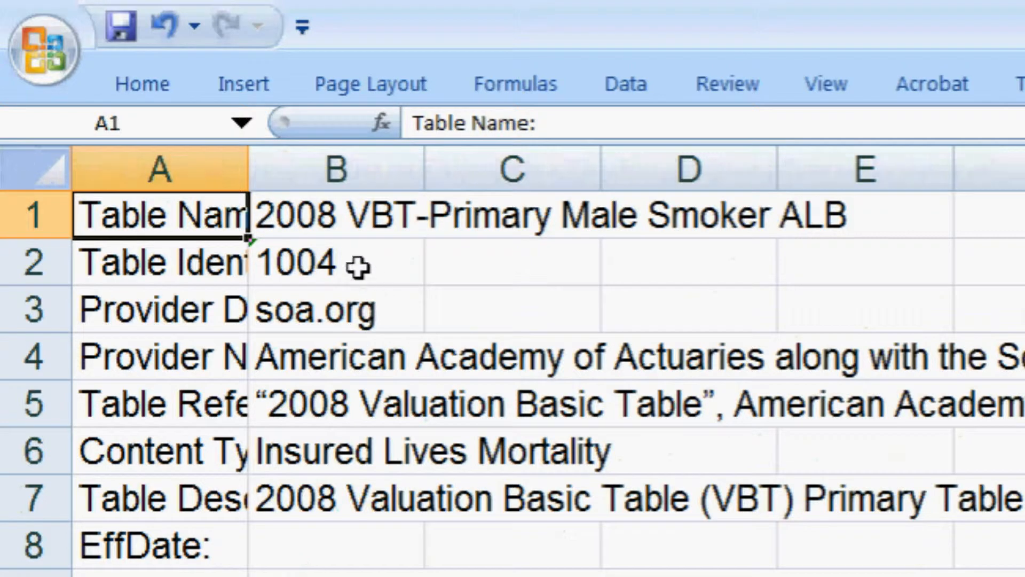
# Convert the numbers stored as text on the Male SM sheet, from B2 through column Z, to real numbers.
pyautogui.click(332, 262)
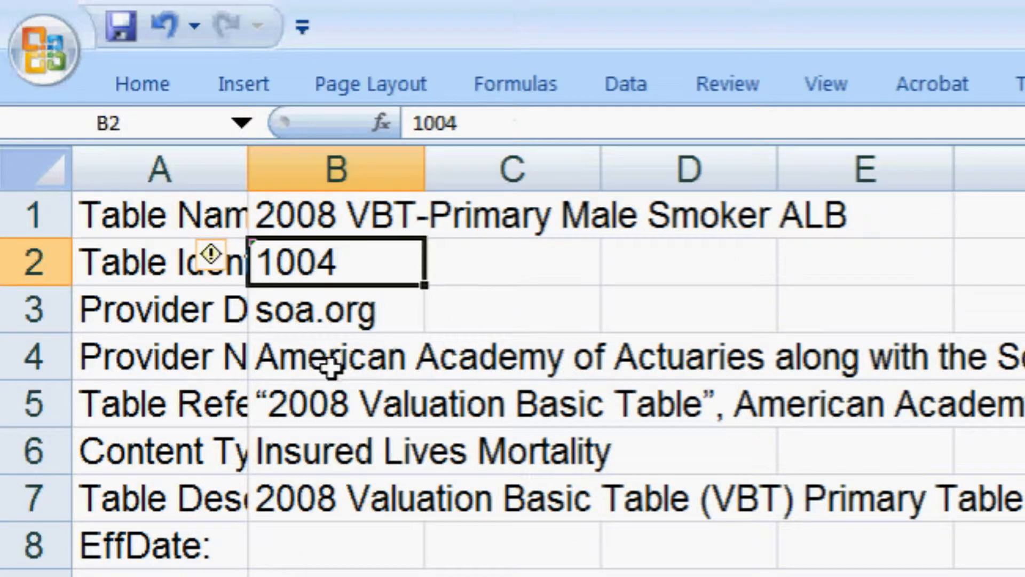
pyautogui.click(228, 251)
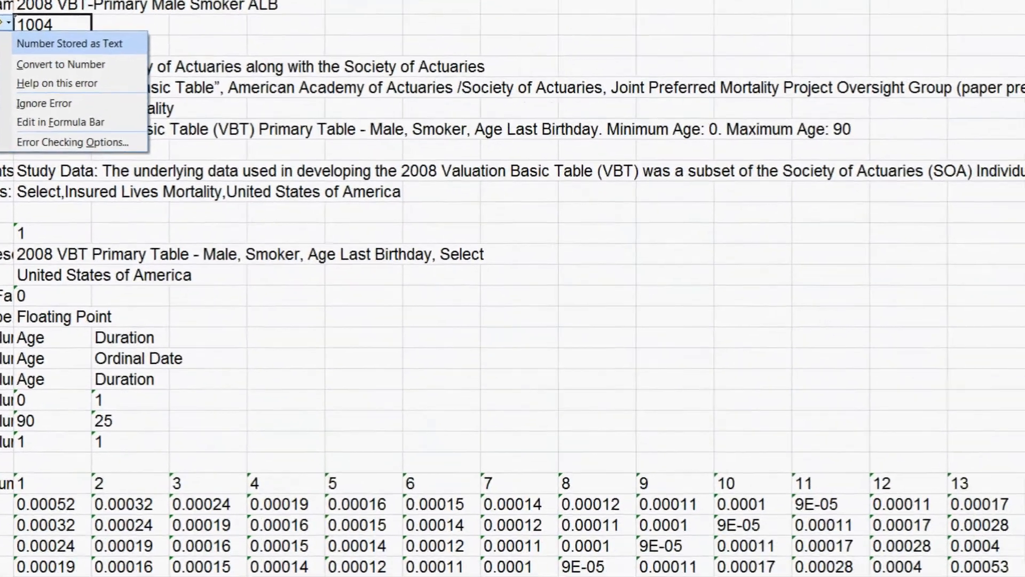
pyautogui.click(108, 37)
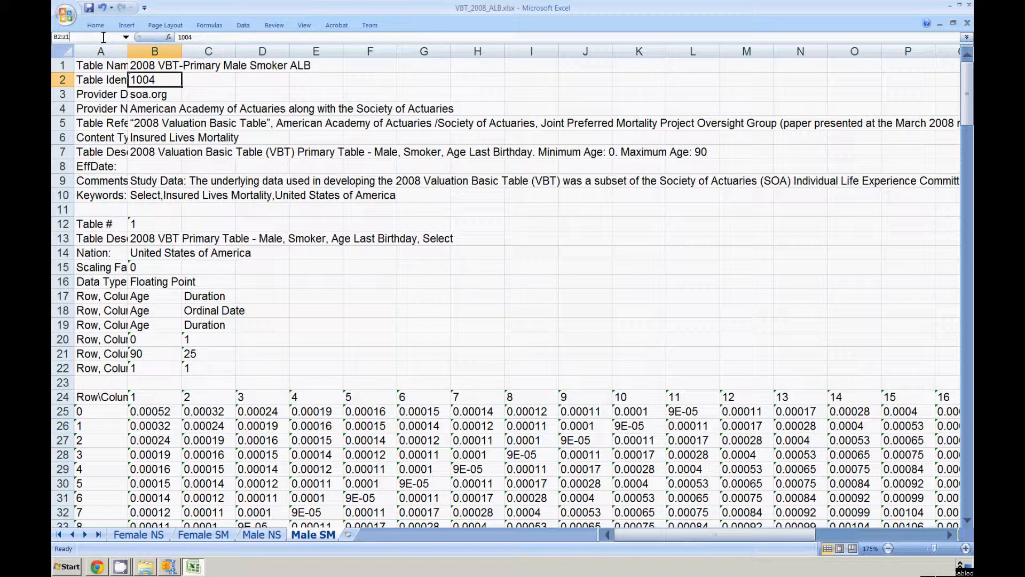
pyautogui.press('Return')
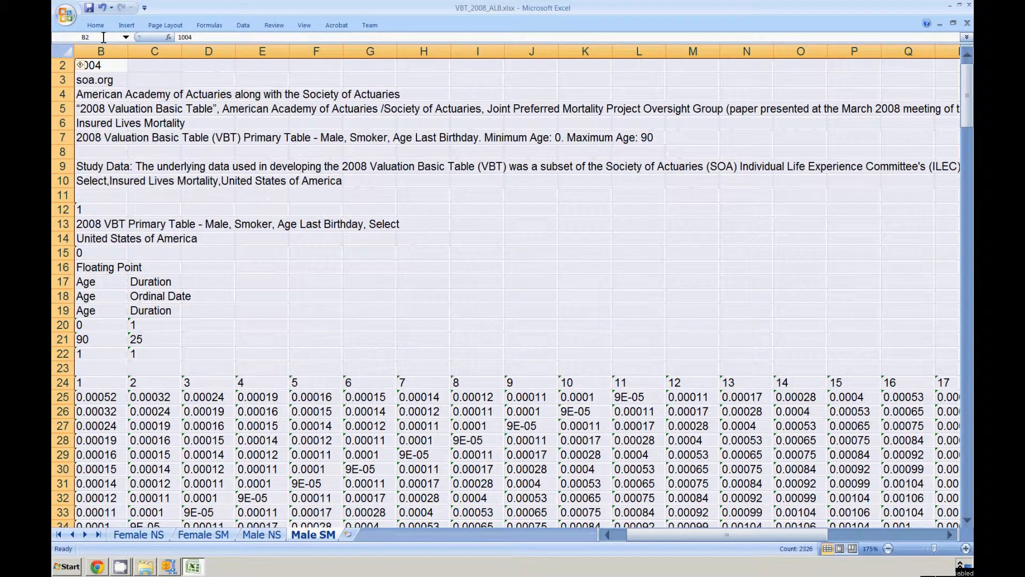
pyautogui.click(81, 64)
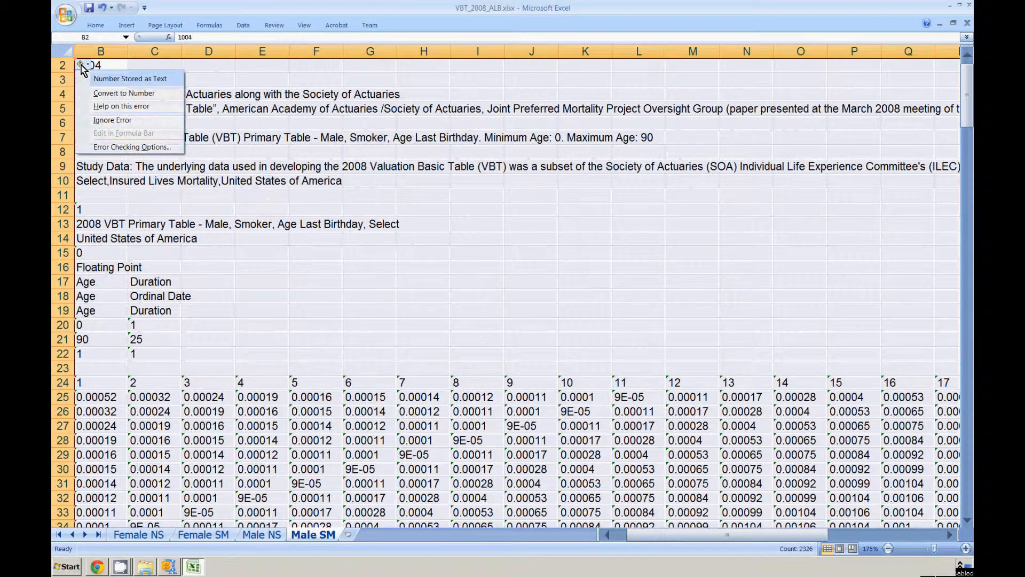
pyautogui.click(106, 94)
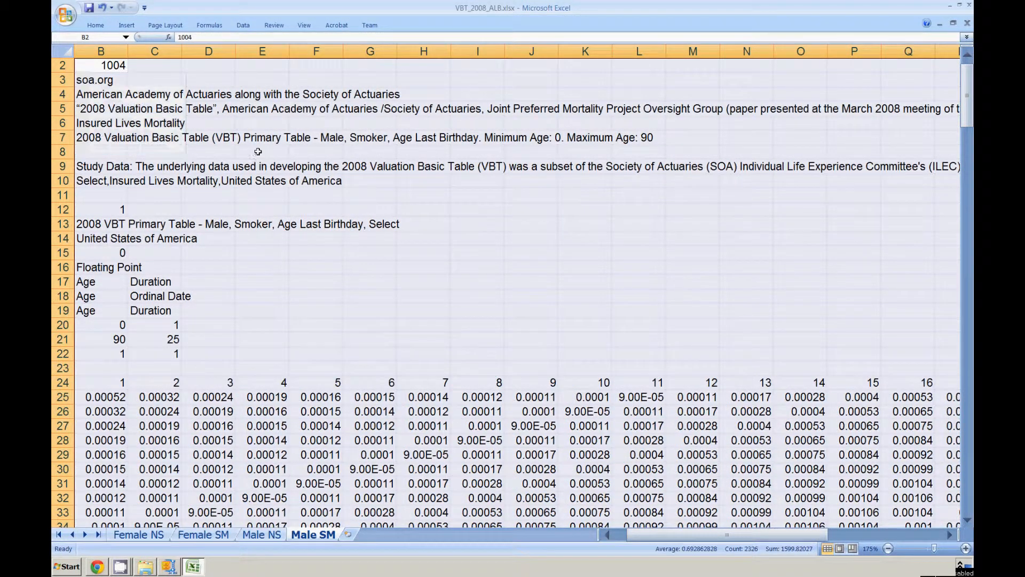
# Convert the text-stored ages in the range A25:B225 of the Male SM sheet to numbers.
pyautogui.click(106, 38)
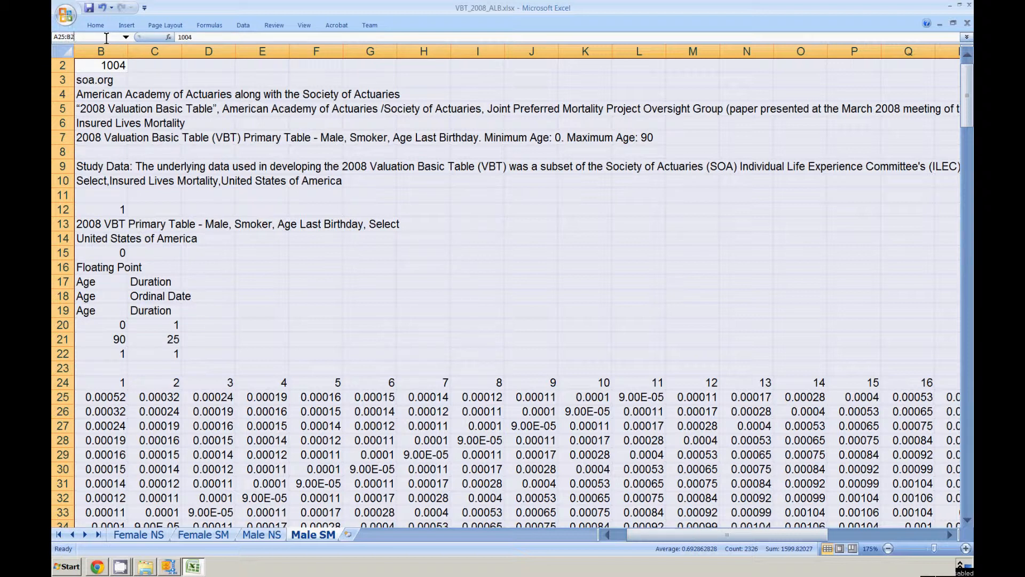
pyautogui.write('A25:B225')
pyautogui.press('Return')
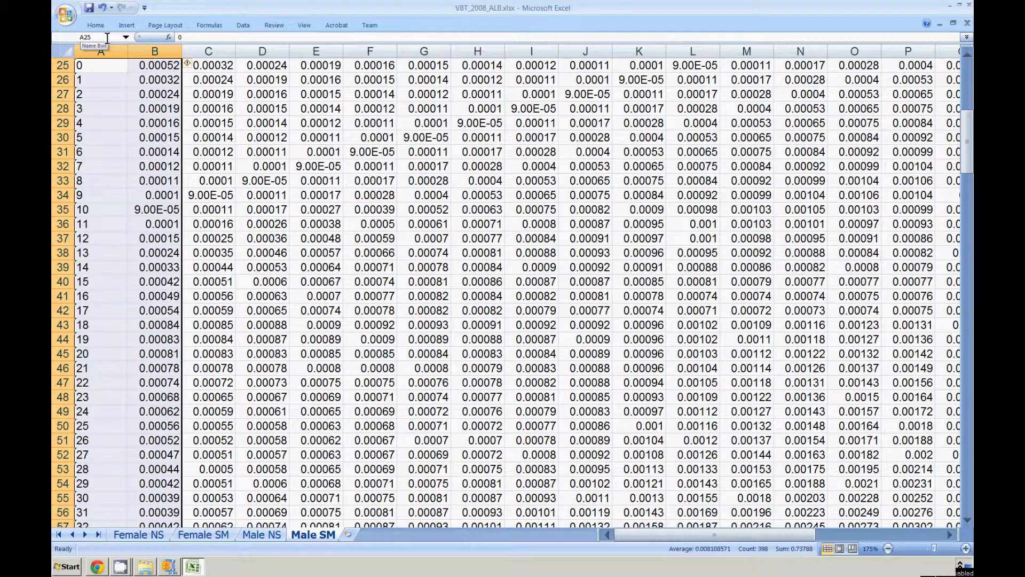
pyautogui.click(188, 64)
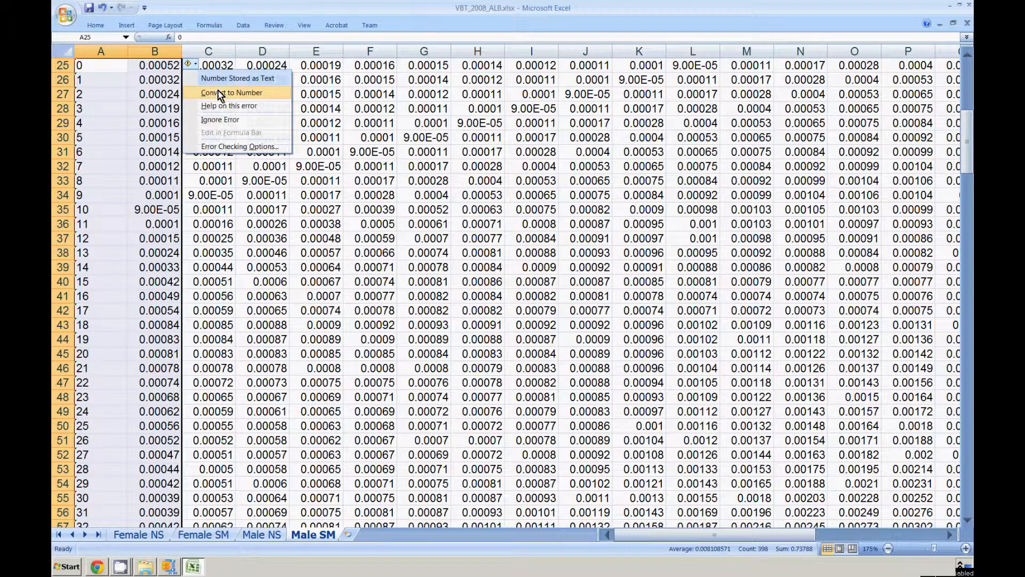
pyautogui.click(219, 92)
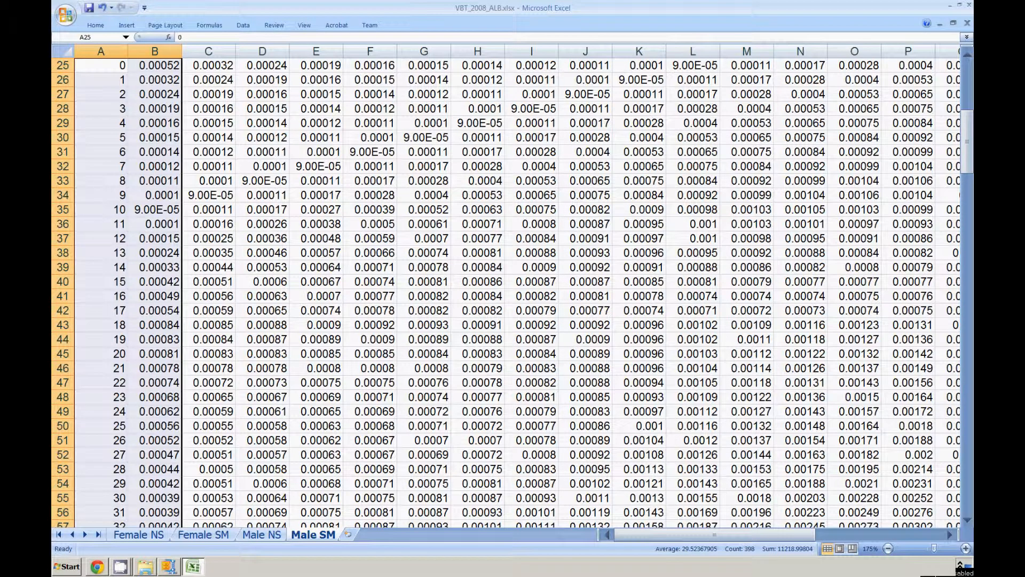
# Widen column A of the Male SM sheet until its longest row labels fit.
pyautogui.hotkey('ctrl', 'Home')
pyautogui.scroll(-2, 506, 286)
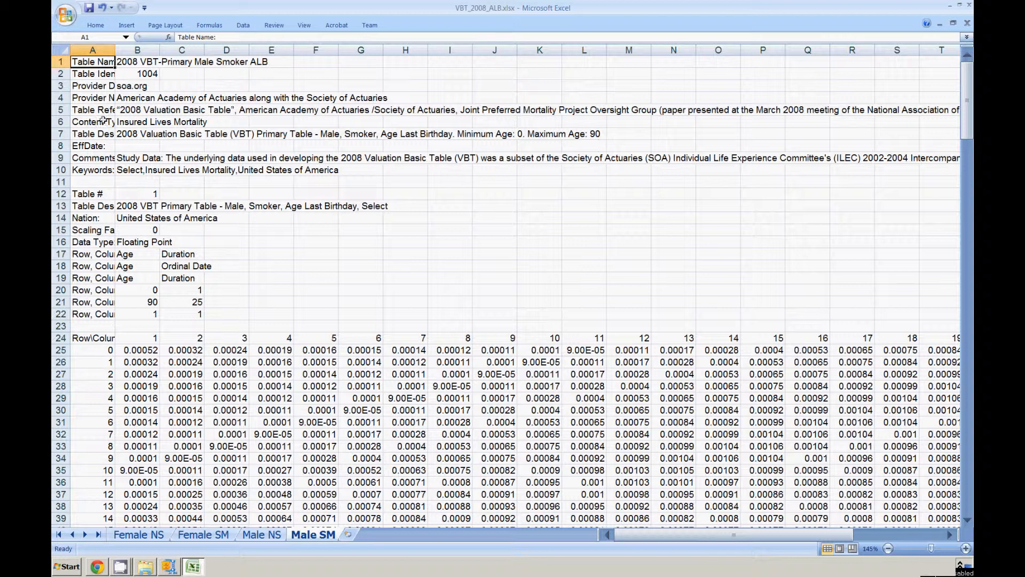
pyautogui.moveTo(116, 52); pyautogui.dragTo(261, 55)
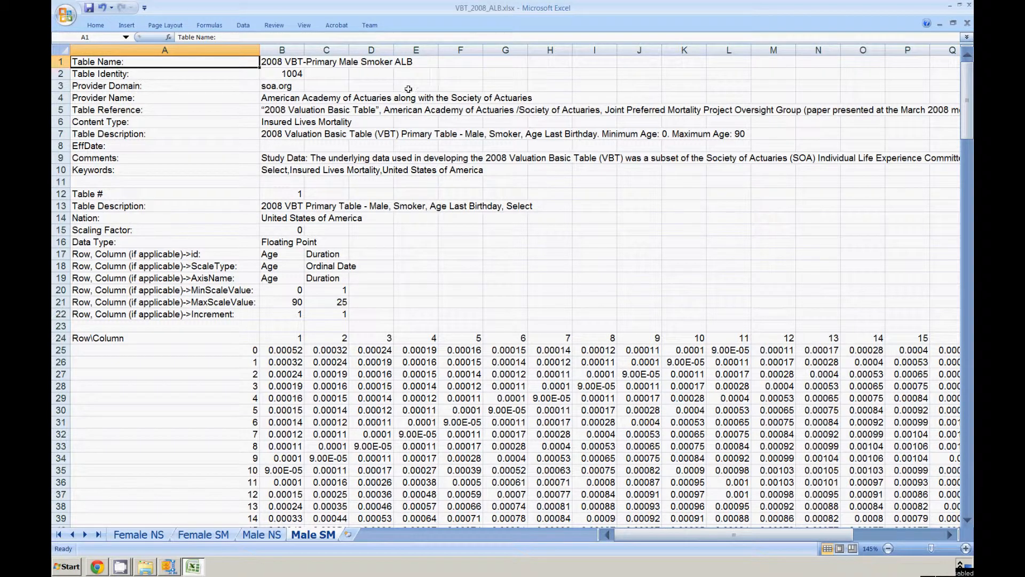
# Keep the ribbon expanded, then merge and center the Table Reference text across B5:O5 with text wrapping.
pyautogui.rightClick(667, 23)
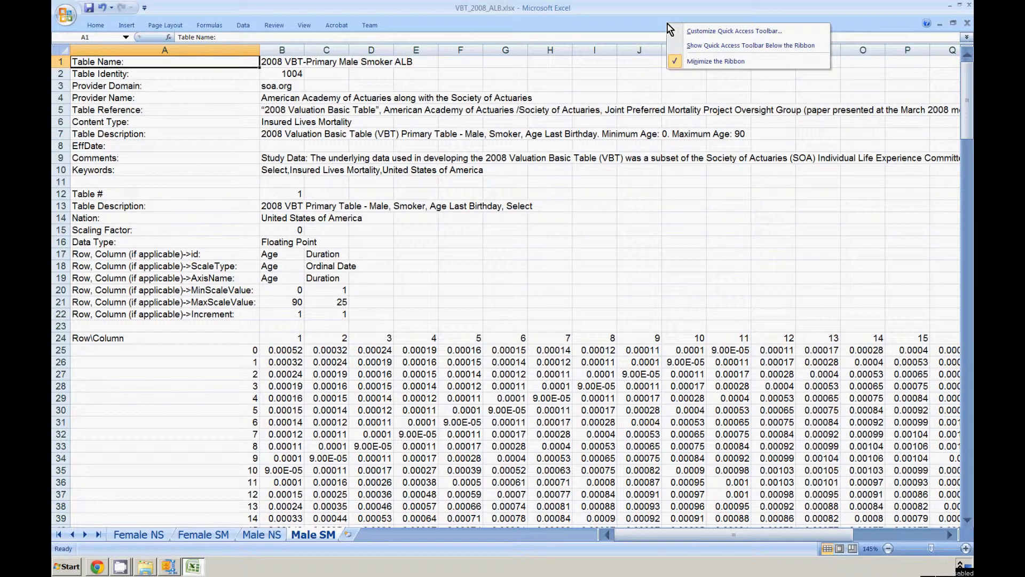
pyautogui.click(710, 62)
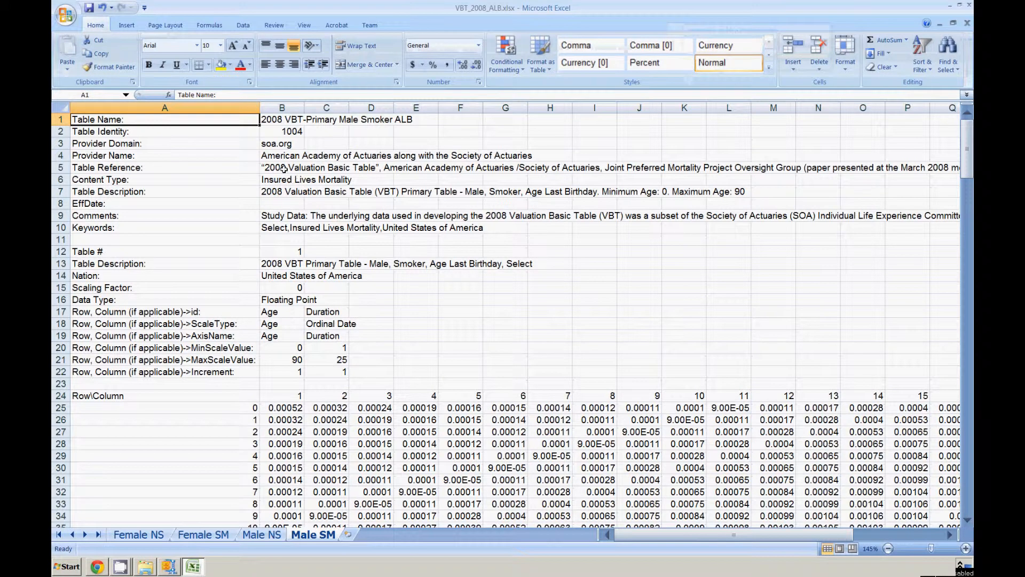
pyautogui.moveTo(282, 167); pyautogui.dragTo(853, 164)
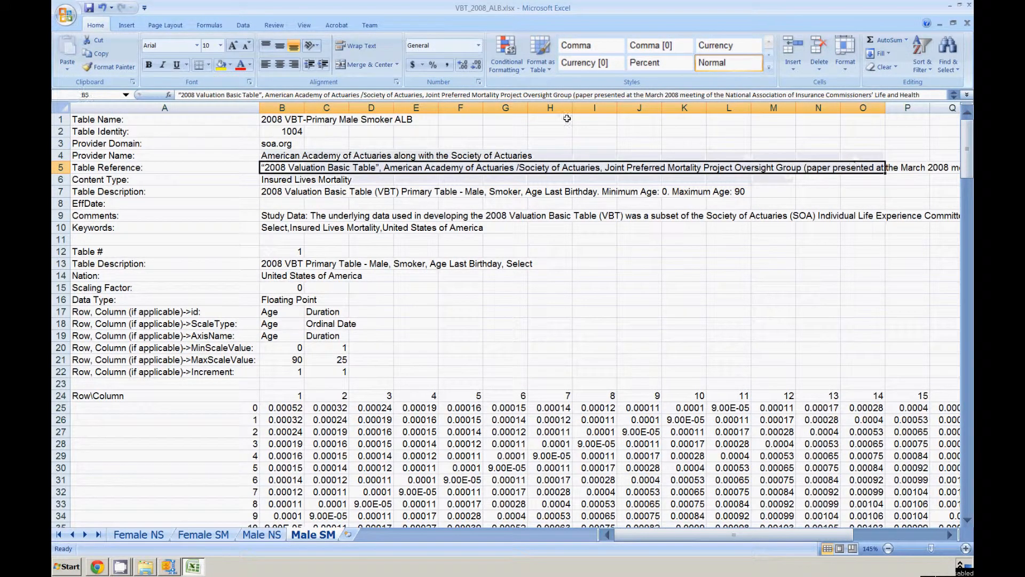
pyautogui.click(368, 67)
pyautogui.click(361, 46)
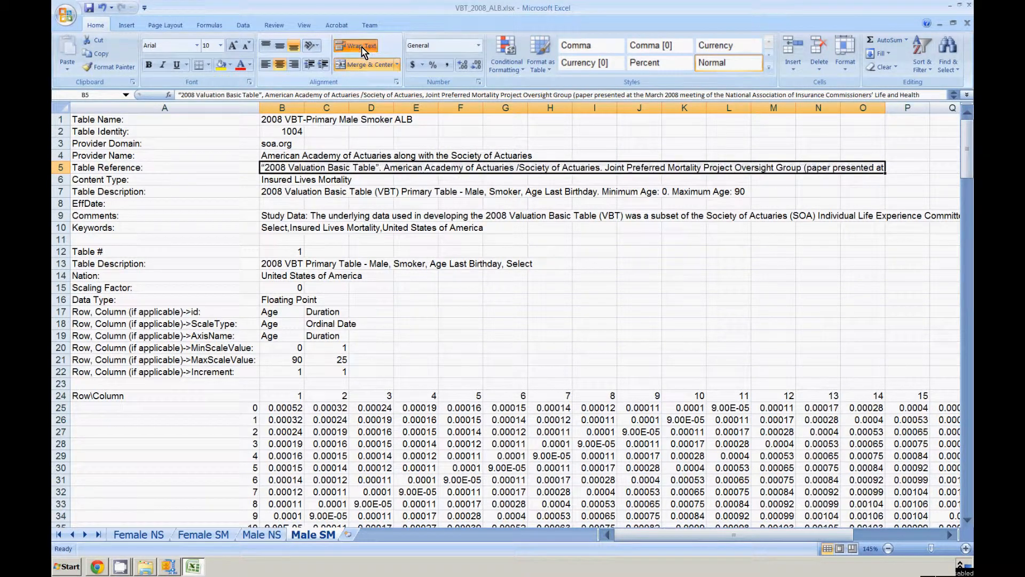
# Left- and top-align the Table Reference row's A5:O5 and make row 5 tall enough to show all the wrapped text.
pyautogui.click(230, 169)
pyautogui.moveTo(229, 169); pyautogui.dragTo(283, 169)
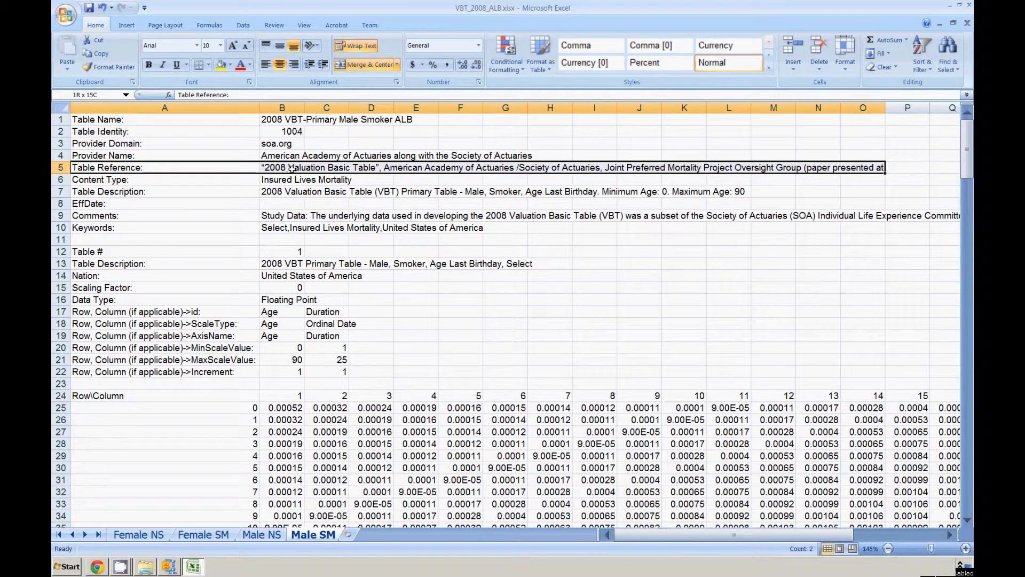
pyautogui.click(270, 66)
pyautogui.click(268, 45)
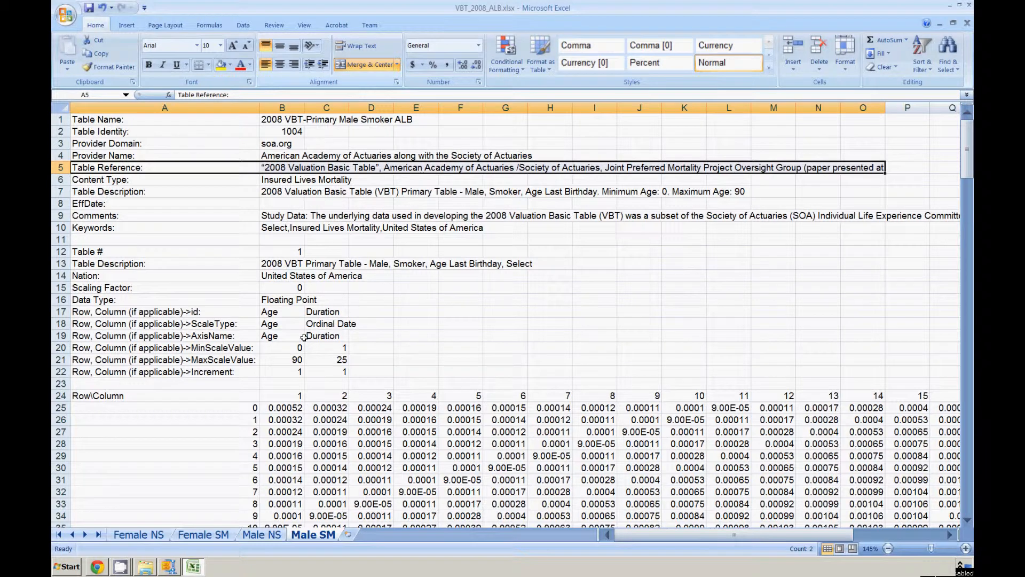
pyautogui.moveTo(61, 172); pyautogui.dragTo(59, 203)
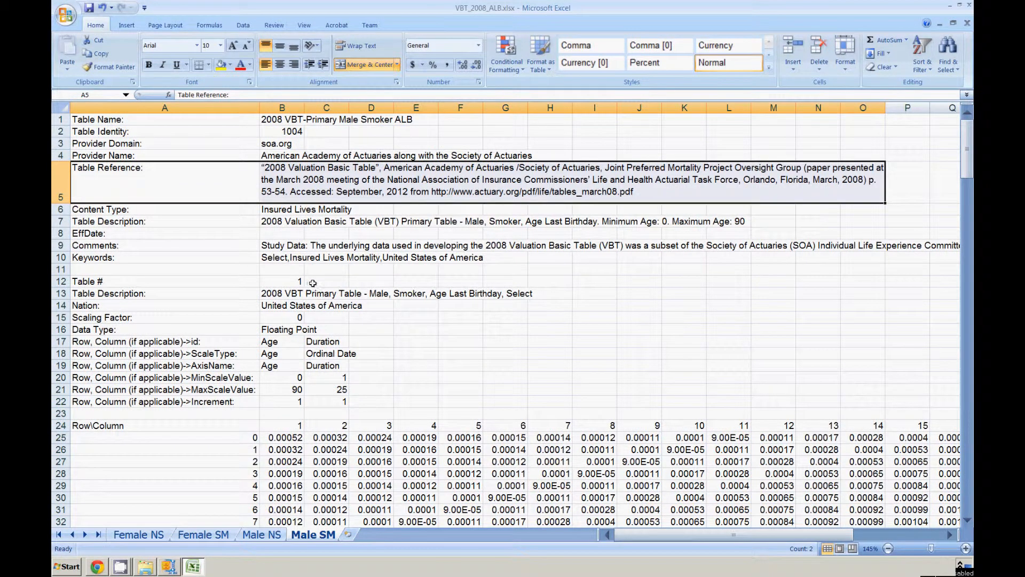
# Merge and center the Comments text across B9:O9 of the Male SM sheet with text wrapping.
pyautogui.click(285, 246)
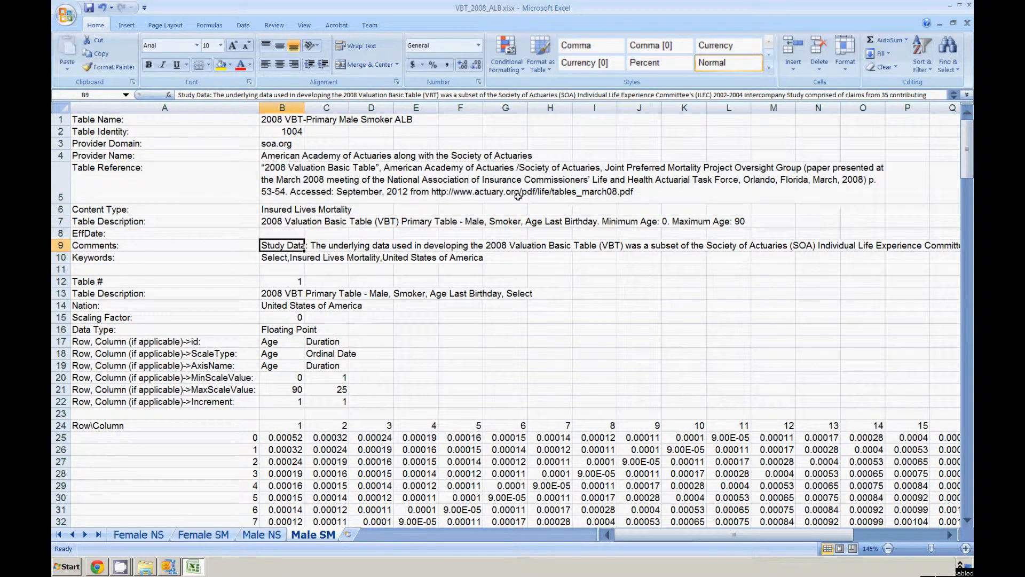
pyautogui.keyDown('shift'); pyautogui.click(879, 245); pyautogui.keyUp('shift')
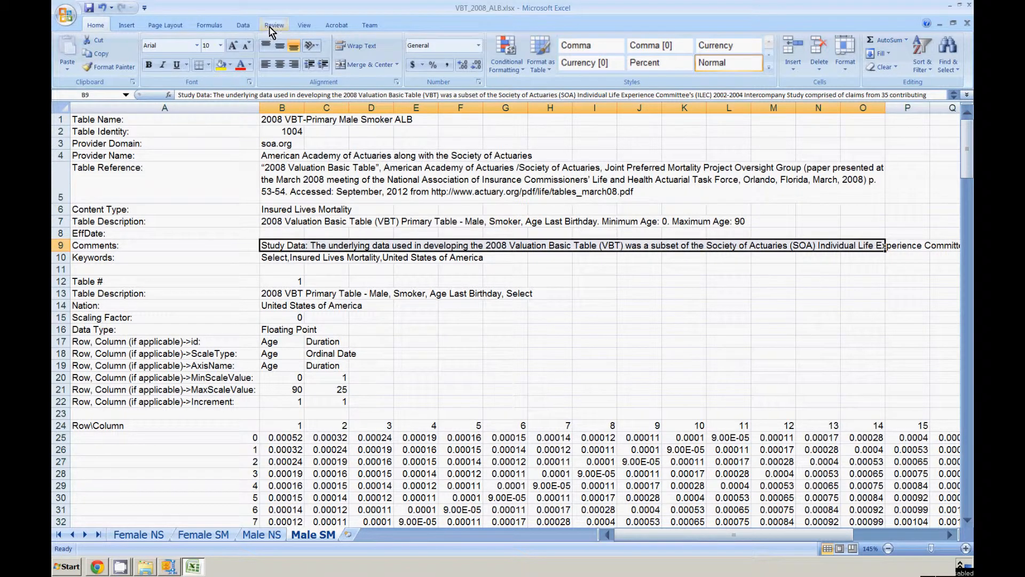
pyautogui.click(380, 64)
pyautogui.click(357, 45)
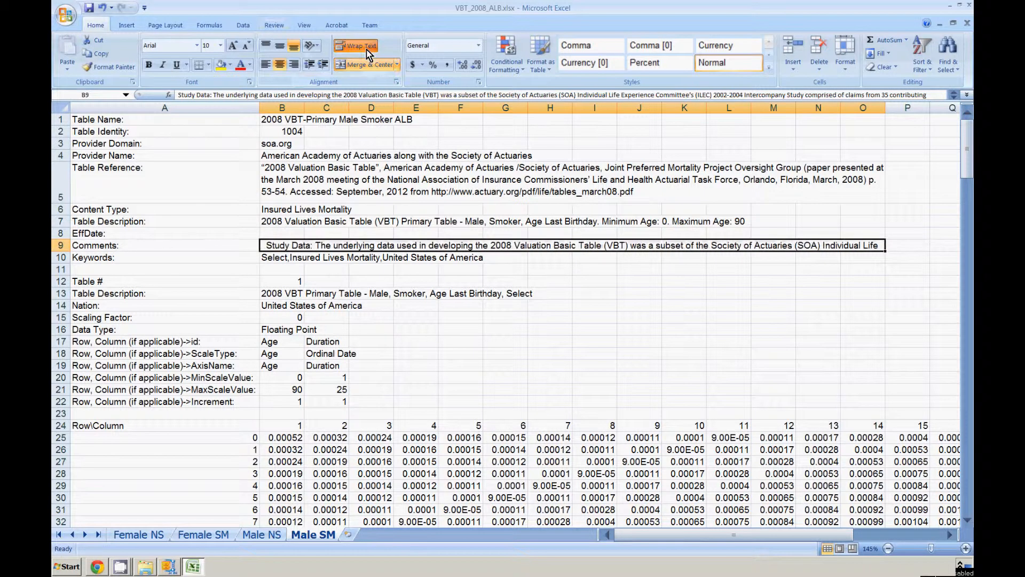
# Left- and top-align the Comments label and text in row 9, and enlarge the row to show the whole paragraph.
pyautogui.keyDown('shift'); pyautogui.click(236, 246); pyautogui.keyUp('shift')
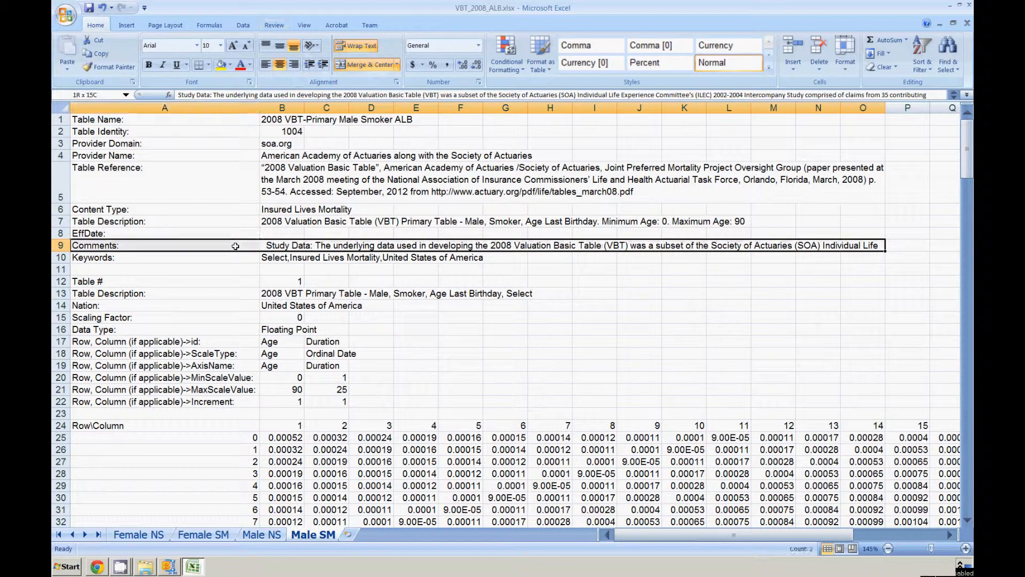
pyautogui.click(267, 65)
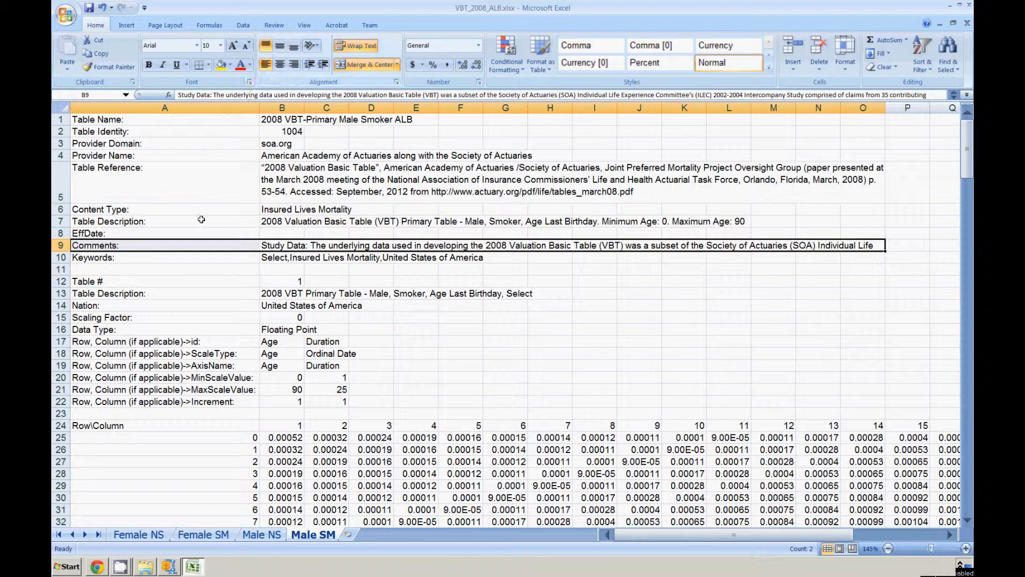
pyautogui.moveTo(60, 251); pyautogui.dragTo(64, 442)
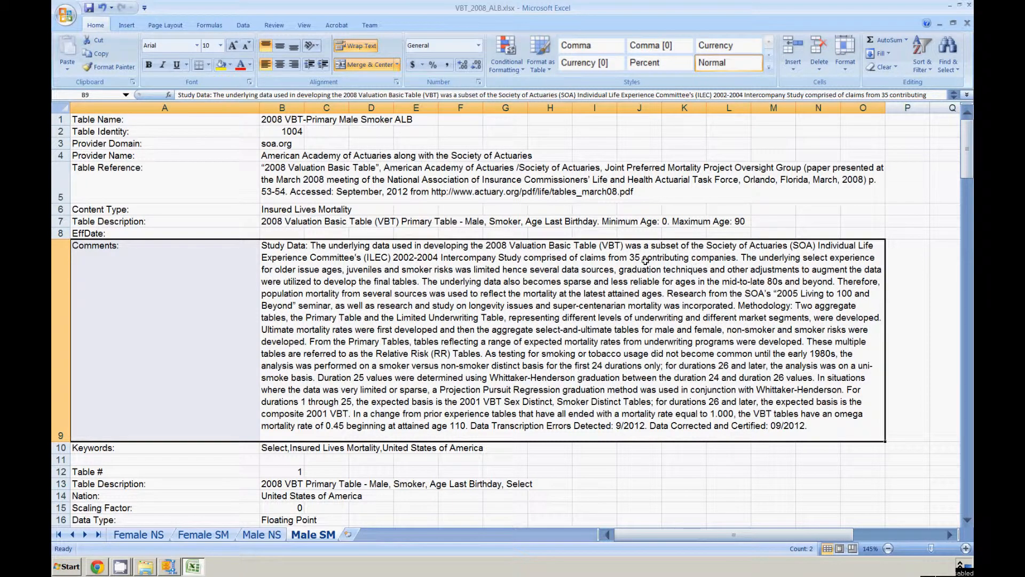
# Format the Select mortality rates in B25:Z115 of the Male SM sheet to five decimal places.
pyautogui.scroll(-6, 393, 368)
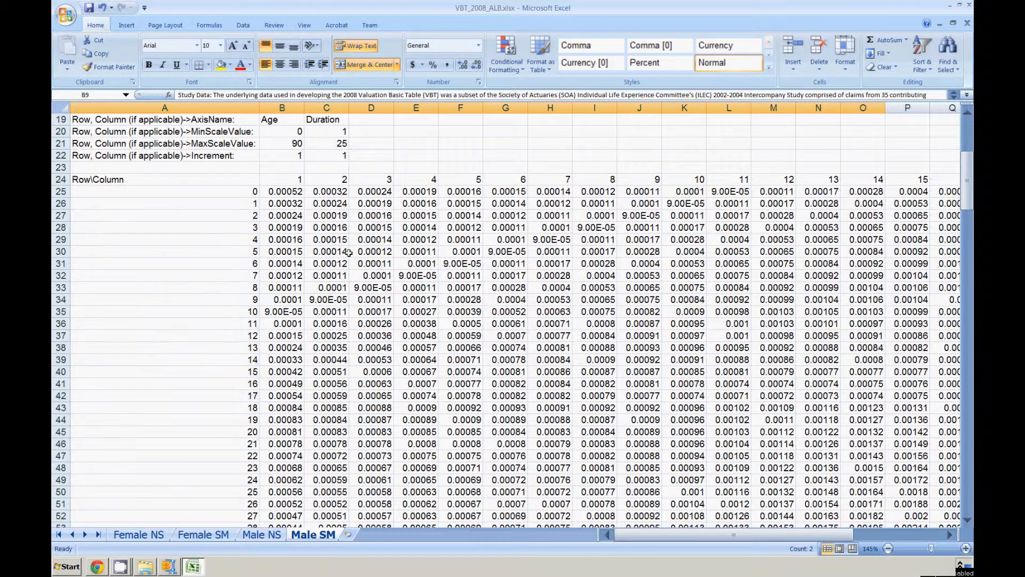
pyautogui.scroll(1, 349, 252)
pyautogui.scroll(-4, 349, 253)
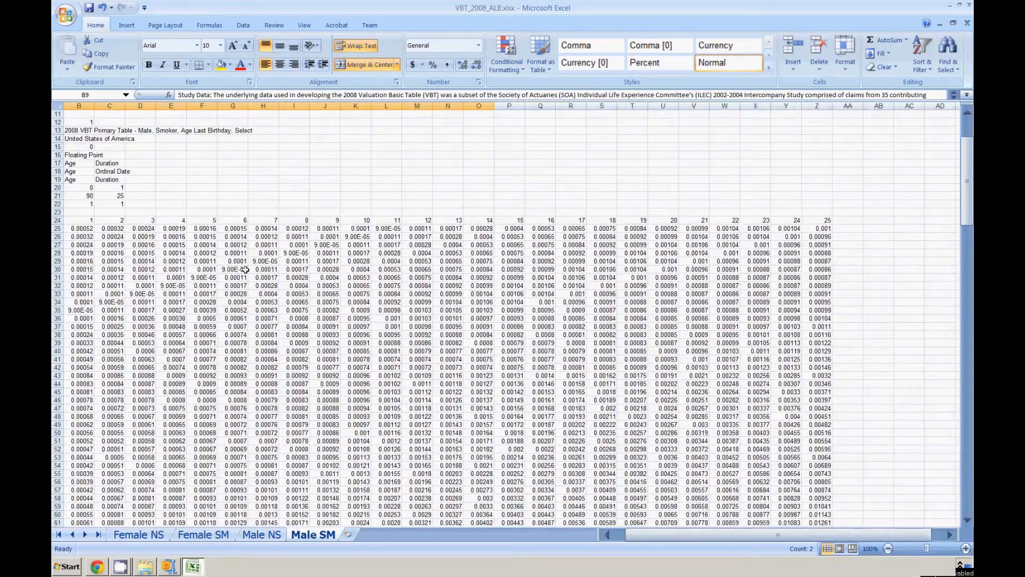
pyautogui.click(82, 228)
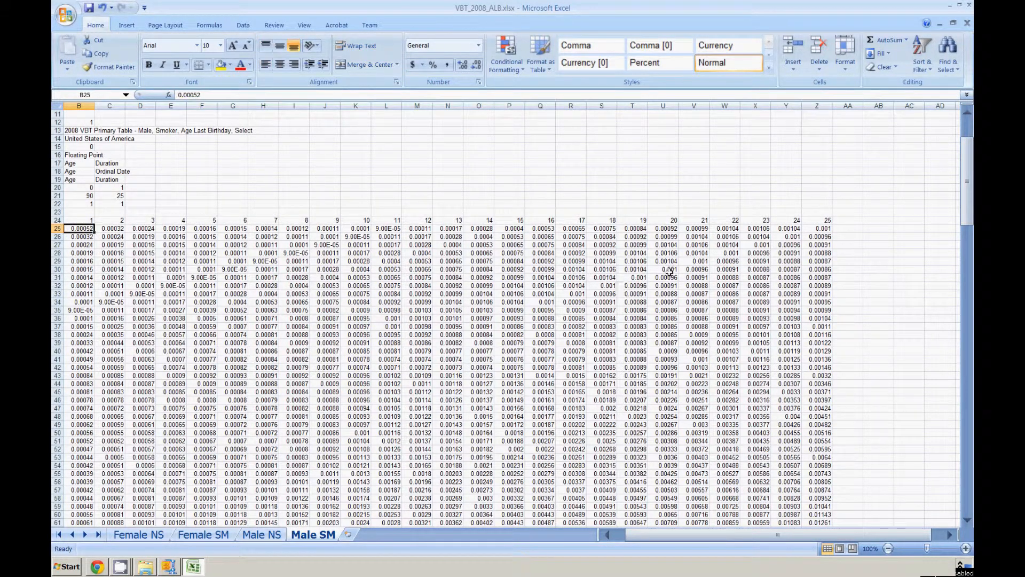
pyautogui.keyDown('shift'); pyautogui.click(826, 230); pyautogui.keyUp('shift')
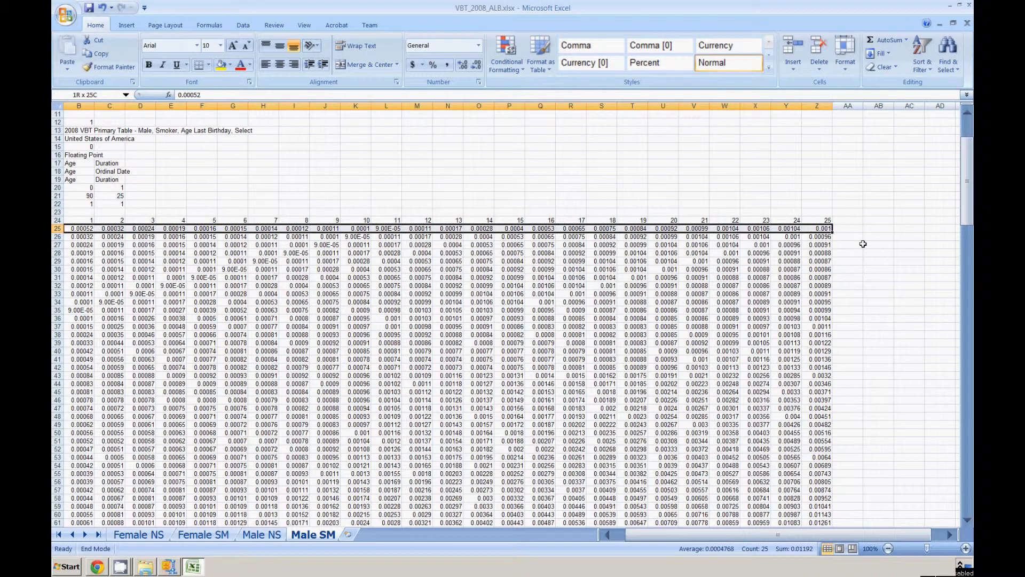
pyautogui.hotkey('ctrl', 'shift', 'Down')
pyautogui.click(463, 64)
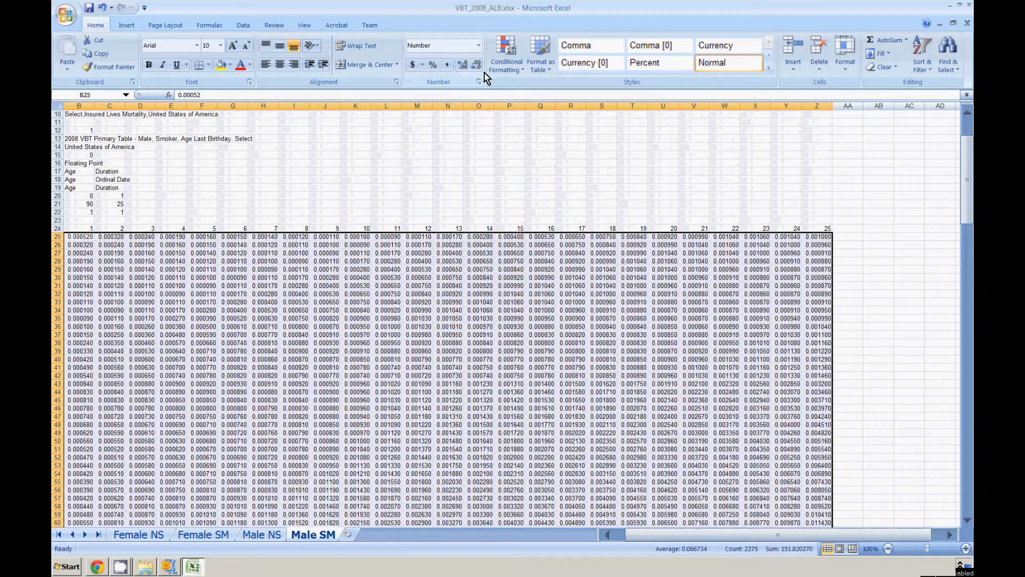
pyautogui.click(476, 64)
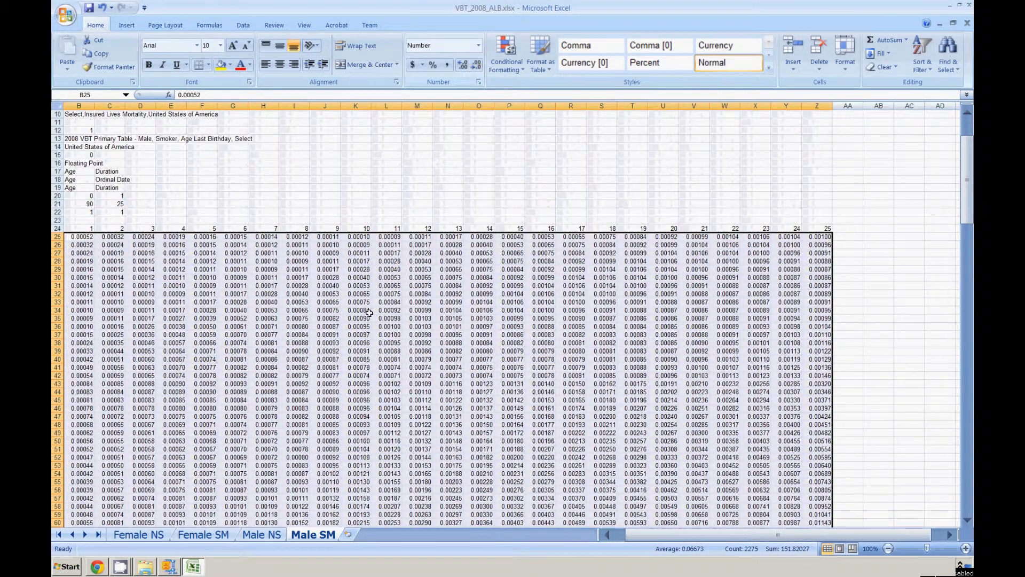
# Format the Ultimate mortality rates in B130:B225 of the Male SM sheet to five decimal places.
pyautogui.scroll(-8, 369, 312)
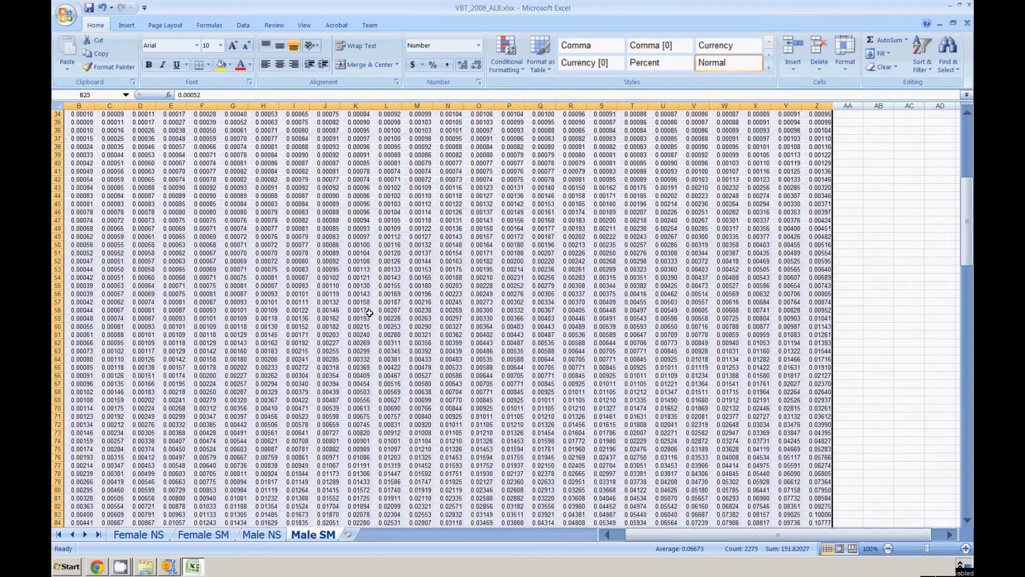
pyautogui.scroll(-17, 369, 313)
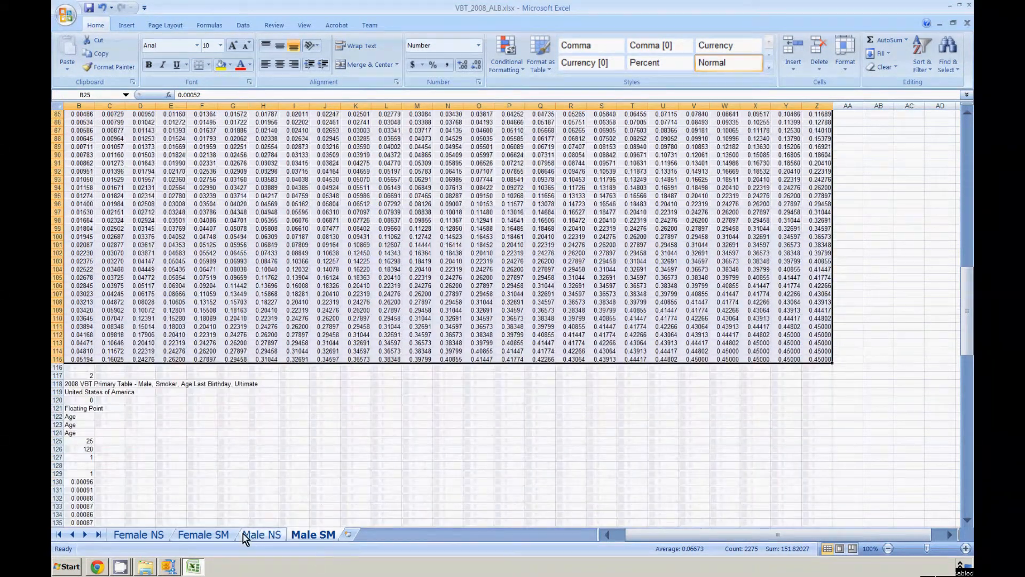
pyautogui.click(87, 483)
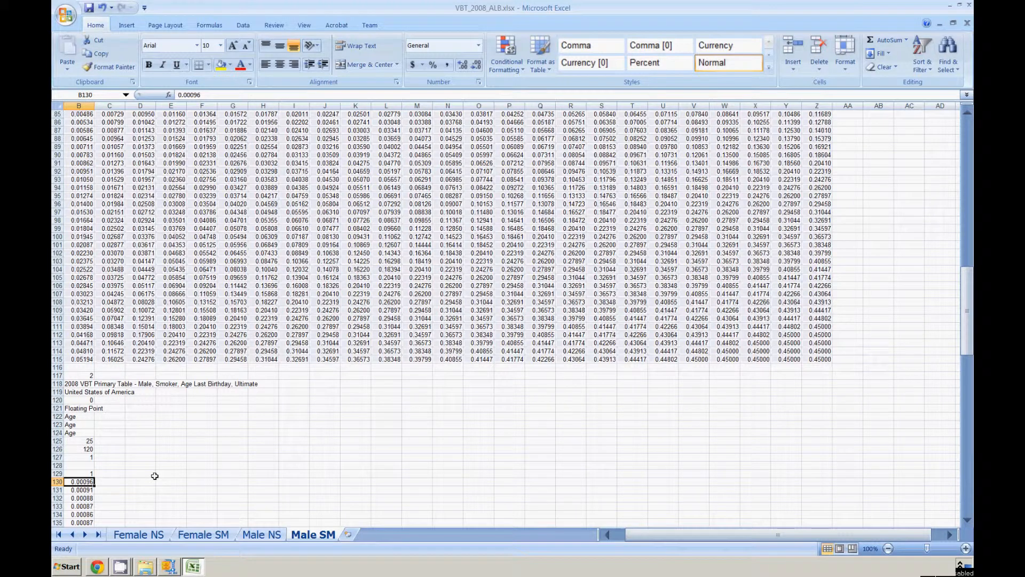
pyautogui.hotkey('ctrl', 'shift', 'Down')
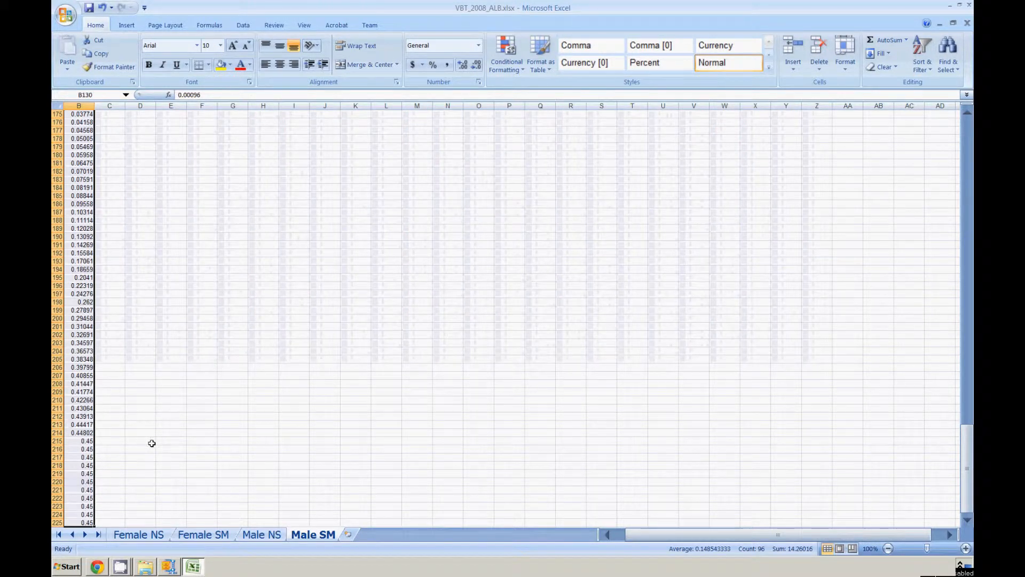
pyautogui.click(463, 65)
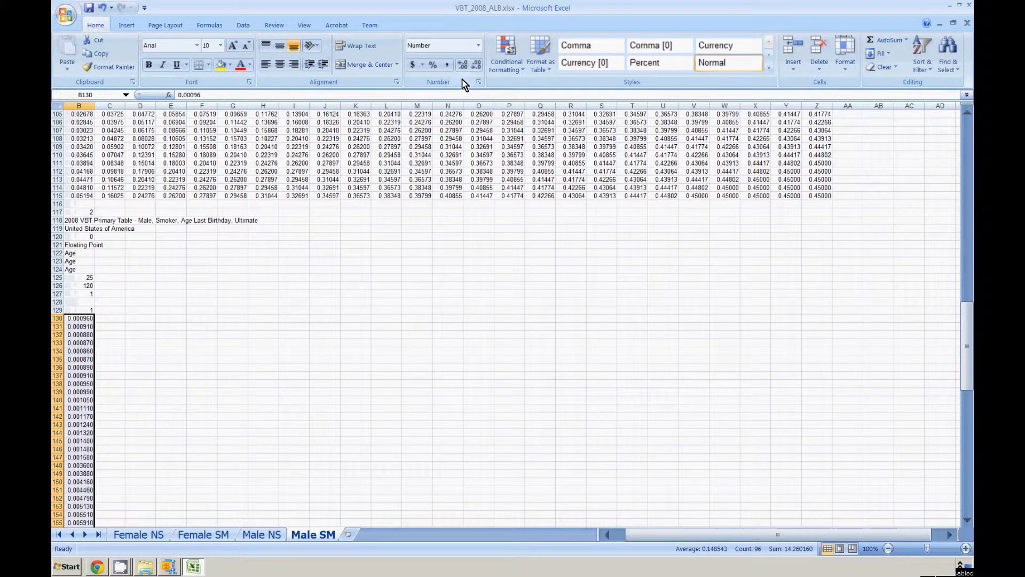
pyautogui.click(477, 64)
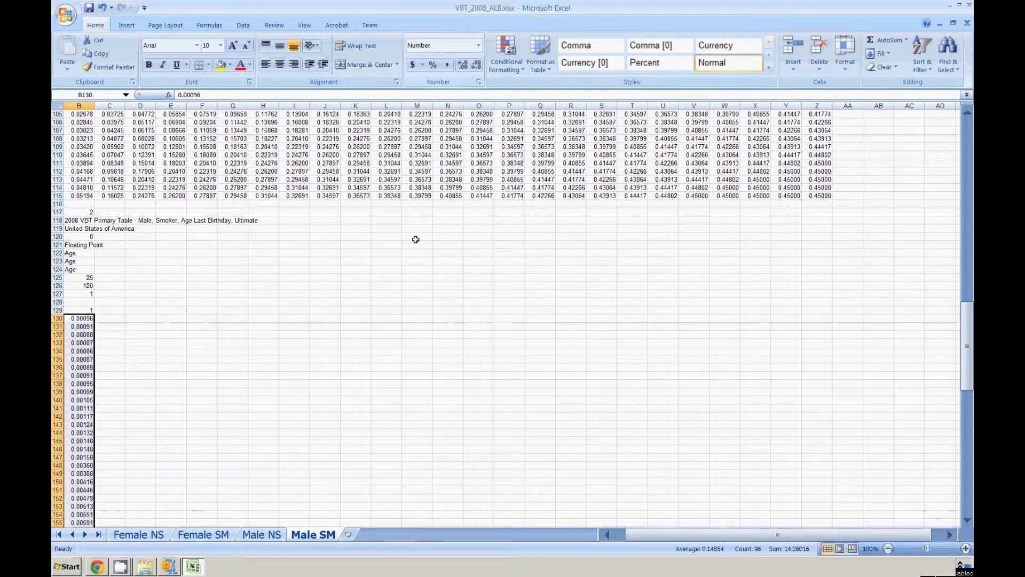
# Copy the entire Male SM sheet and paste only its formats onto the Female SM sheet starting at A1.
pyautogui.hotkey('ctrl', 'Home')
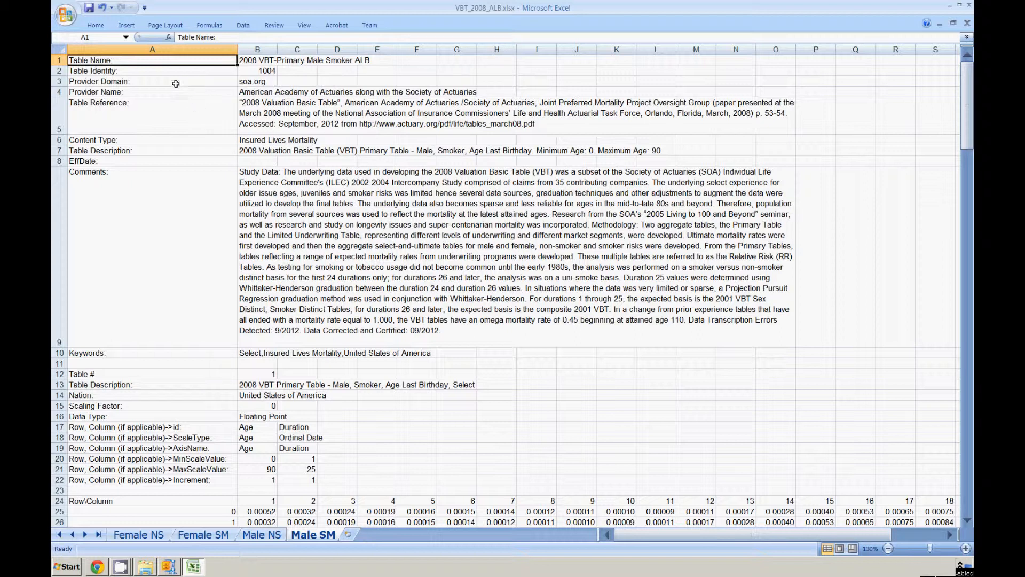
pyautogui.click(60, 50)
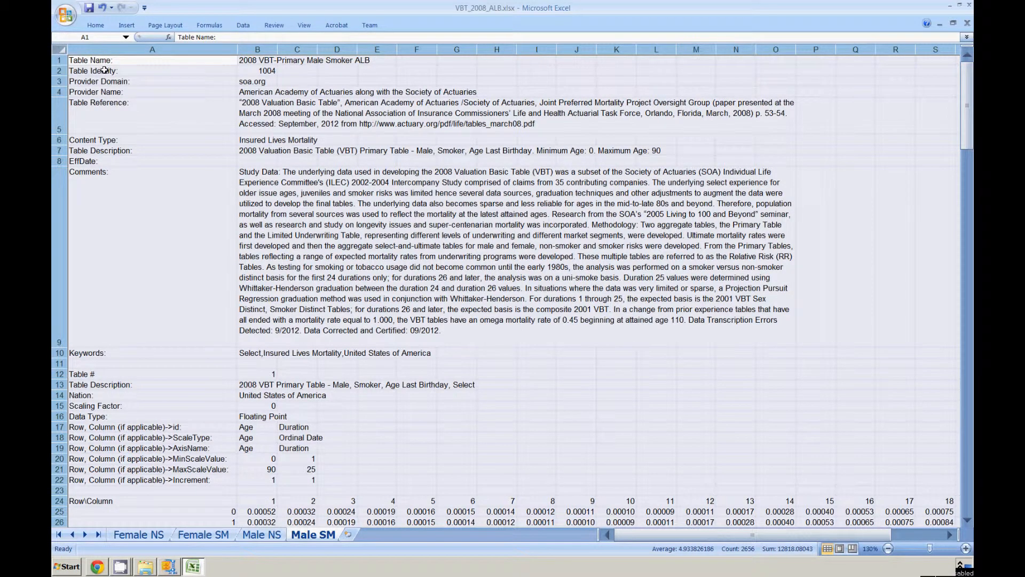
pyautogui.hotkey('ctrl', 'c')
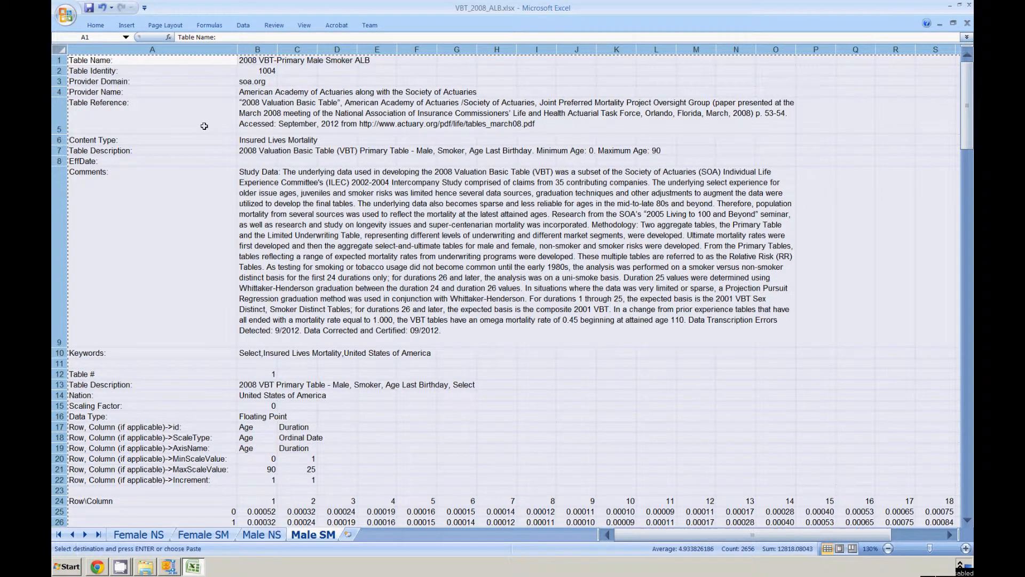
pyautogui.click(214, 535)
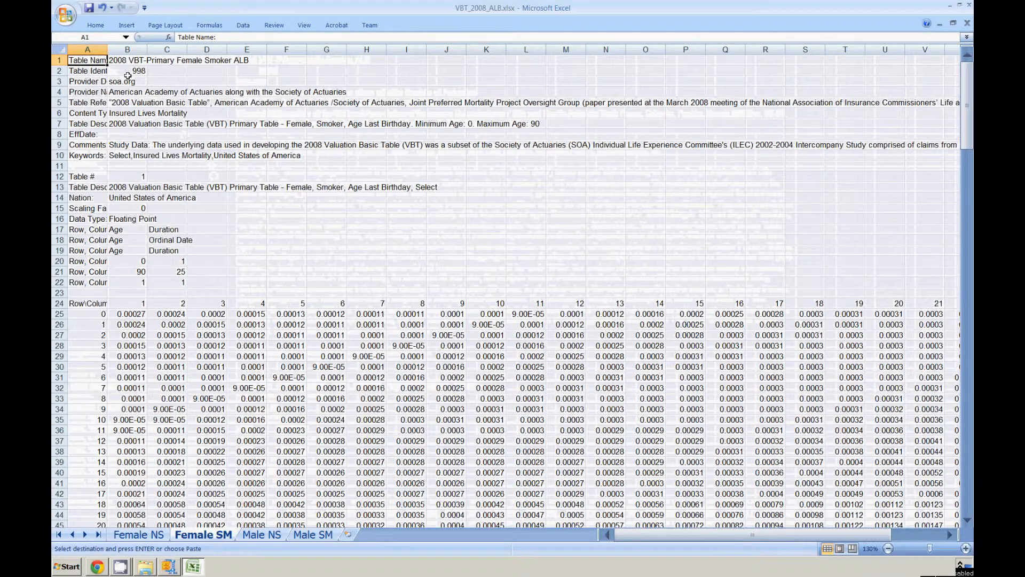
pyautogui.rightClick(91, 62)
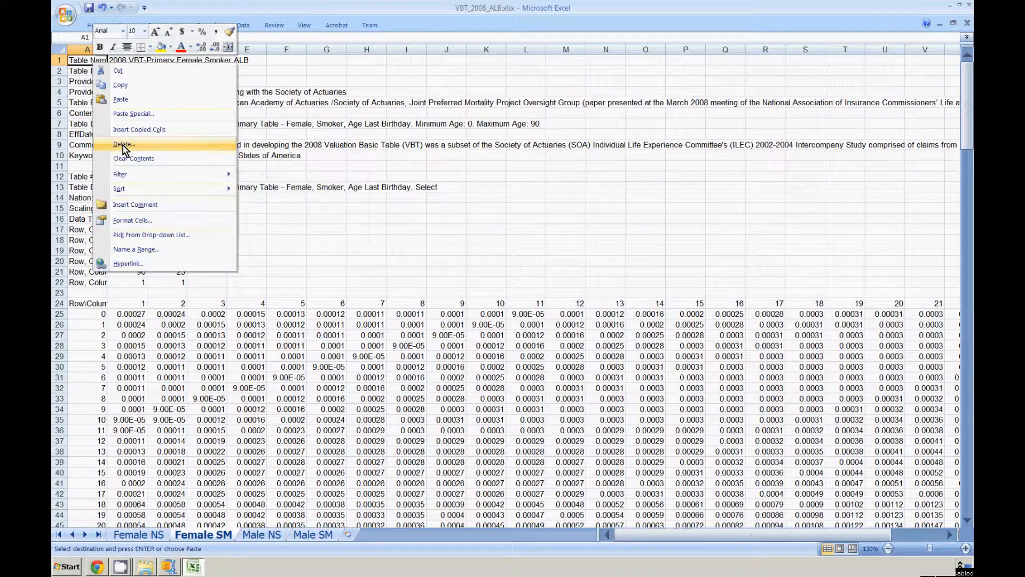
pyautogui.click(134, 114)
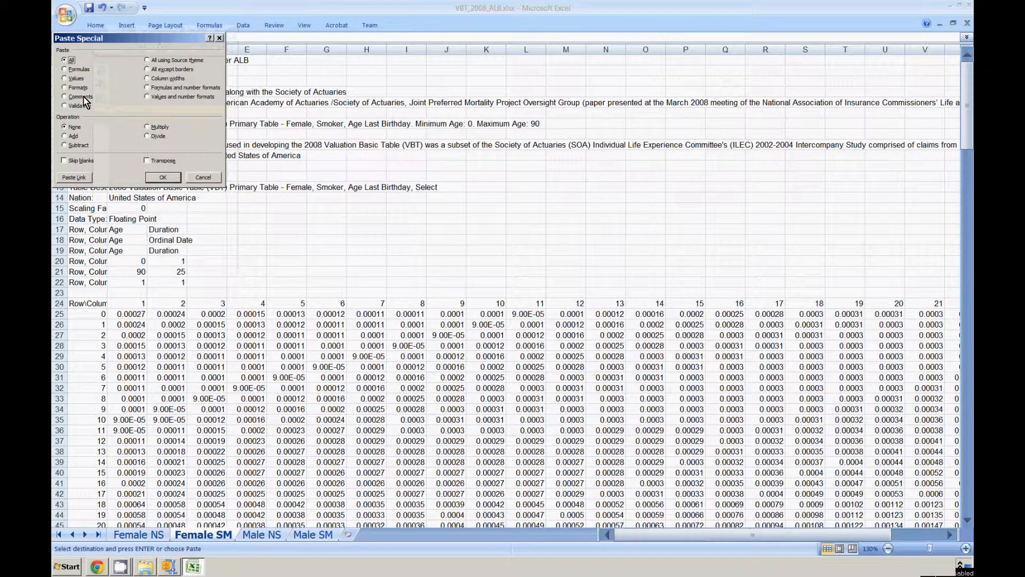
pyautogui.click(77, 88)
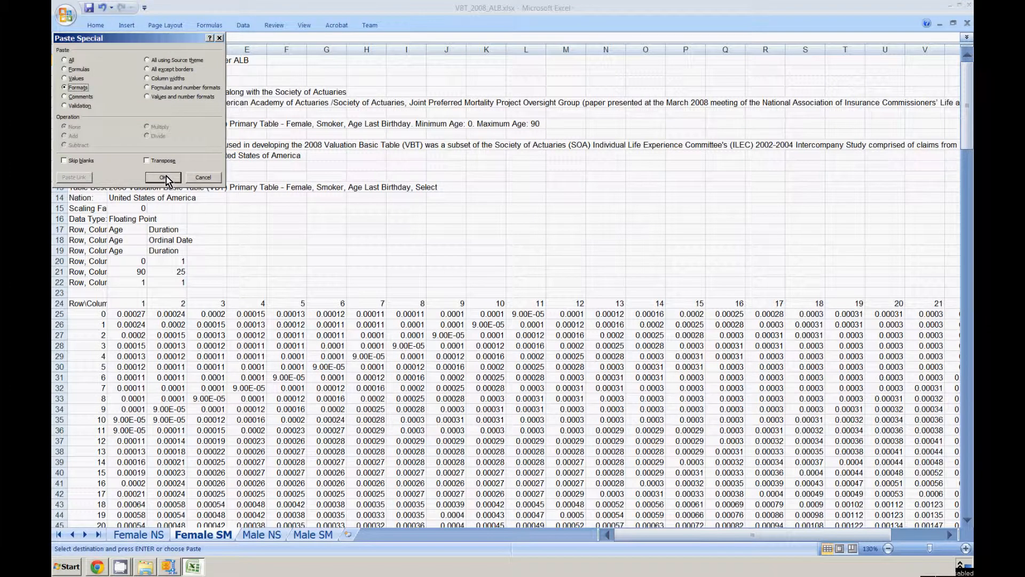
pyautogui.click(163, 176)
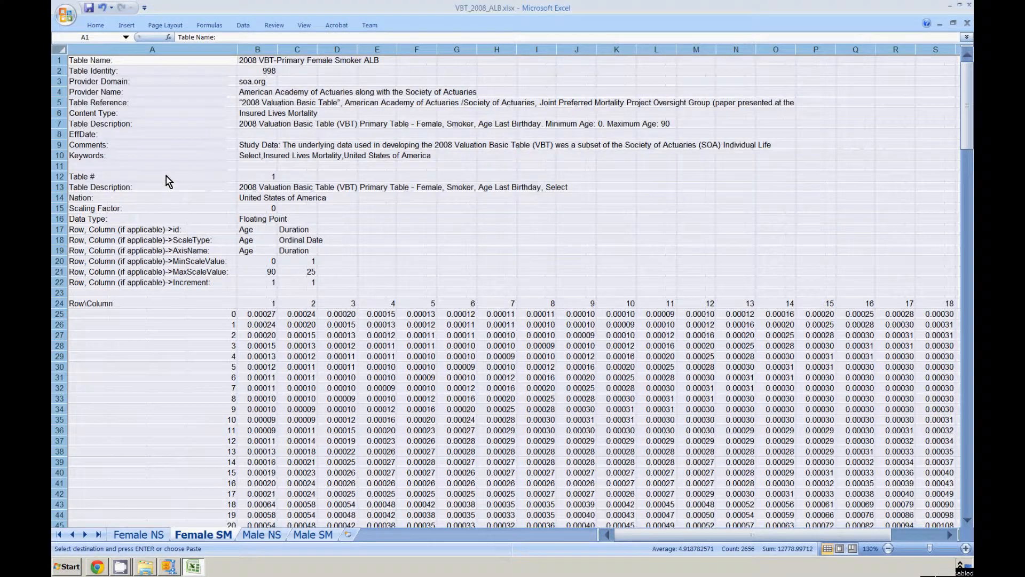
pyautogui.click(197, 187)
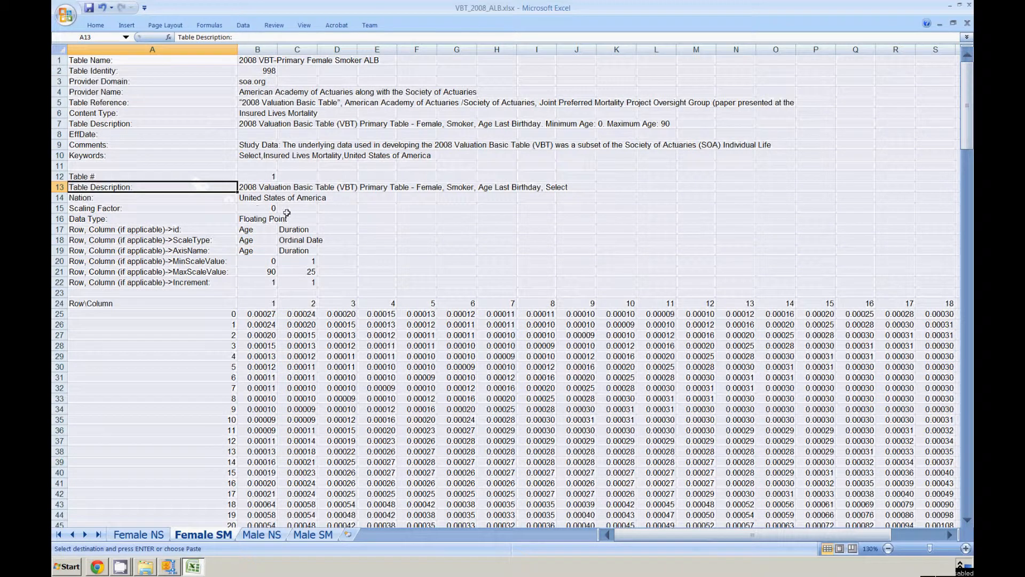
# Increase the heights of rows 9 and 5 on the Female SM sheet to show the full Comments and Table Reference text.
pyautogui.click(191, 49)
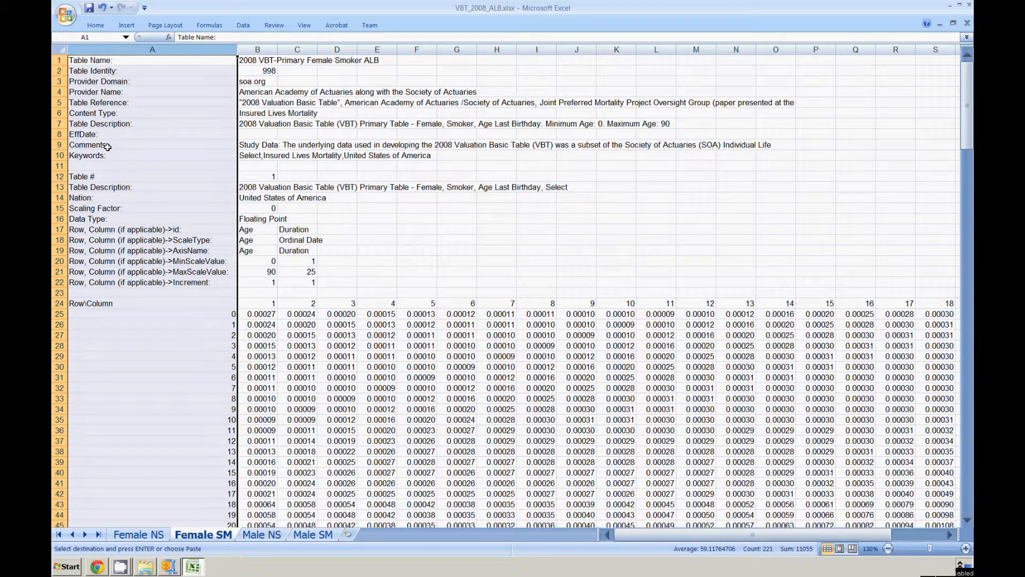
pyautogui.click(59, 144)
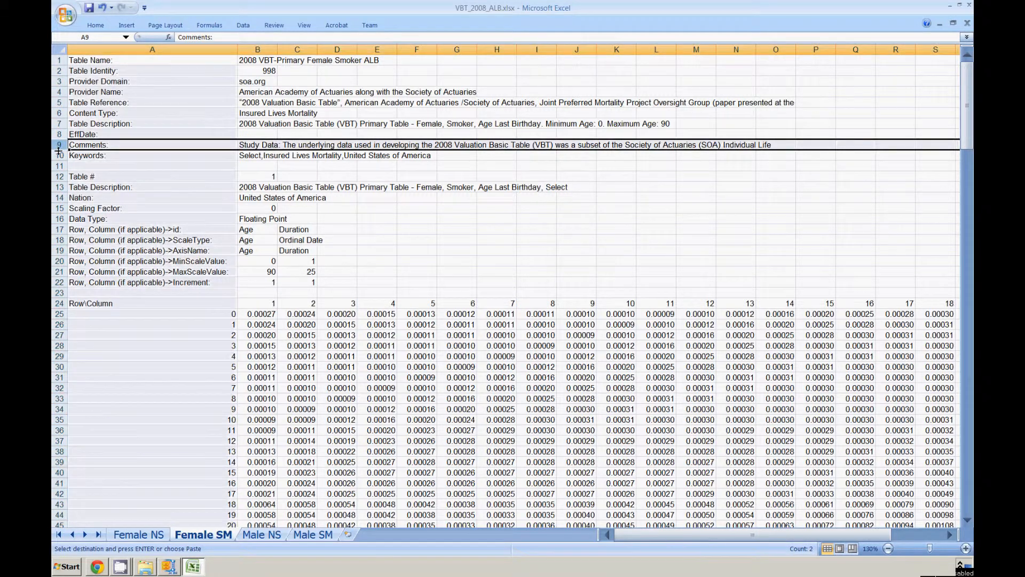
pyautogui.moveTo(58, 152); pyautogui.dragTo(65, 314)
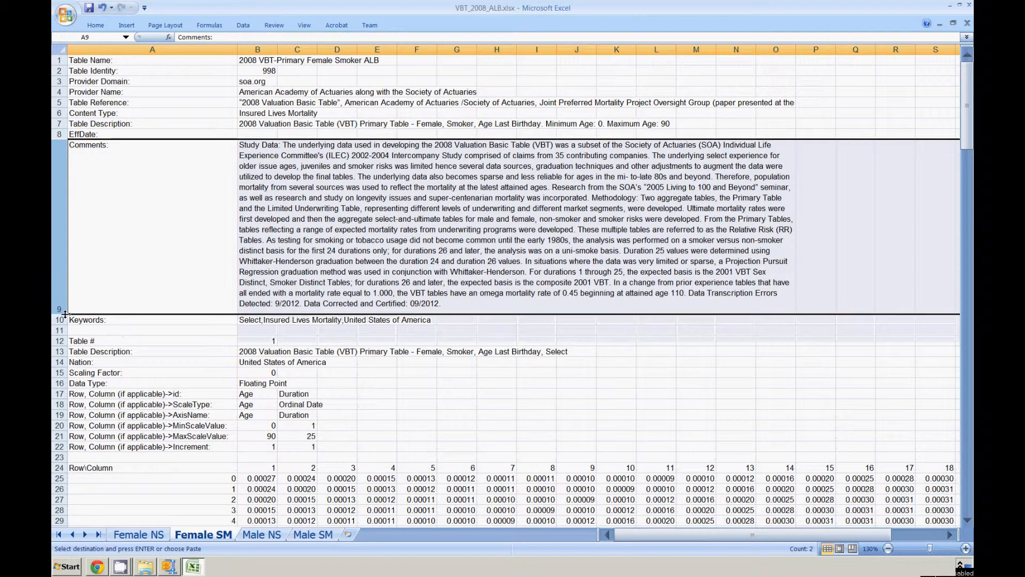
pyautogui.click(60, 103)
pyautogui.moveTo(62, 108); pyautogui.dragTo(63, 131)
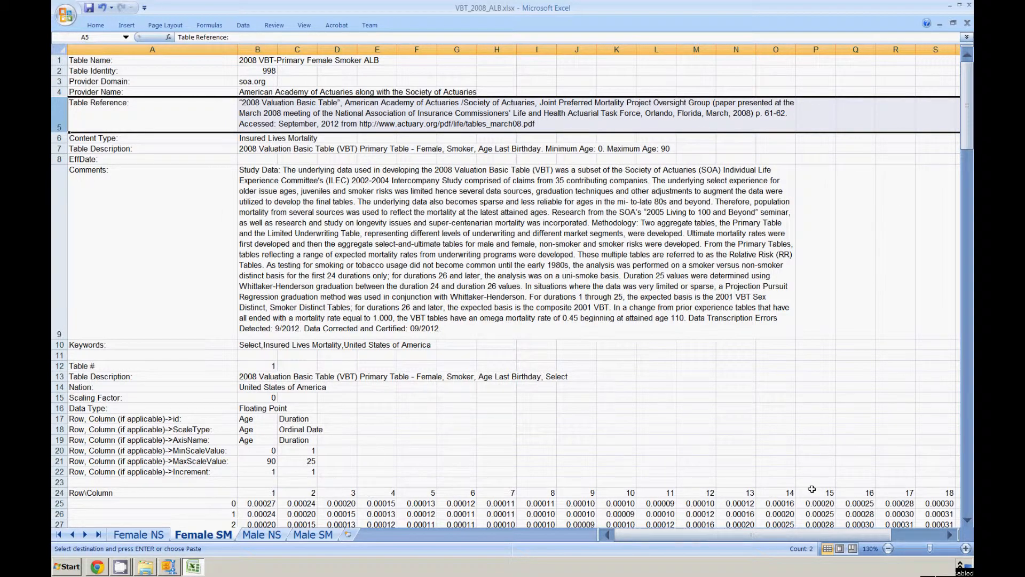
# Check the header and rates at the start of the Male SM sheet, and close the VBT_2008_ALB workbook along with Excel.
pyautogui.hotkey('ctrl', 'pagedown')
pyautogui.hotkey('ctrl', 'pagedown')
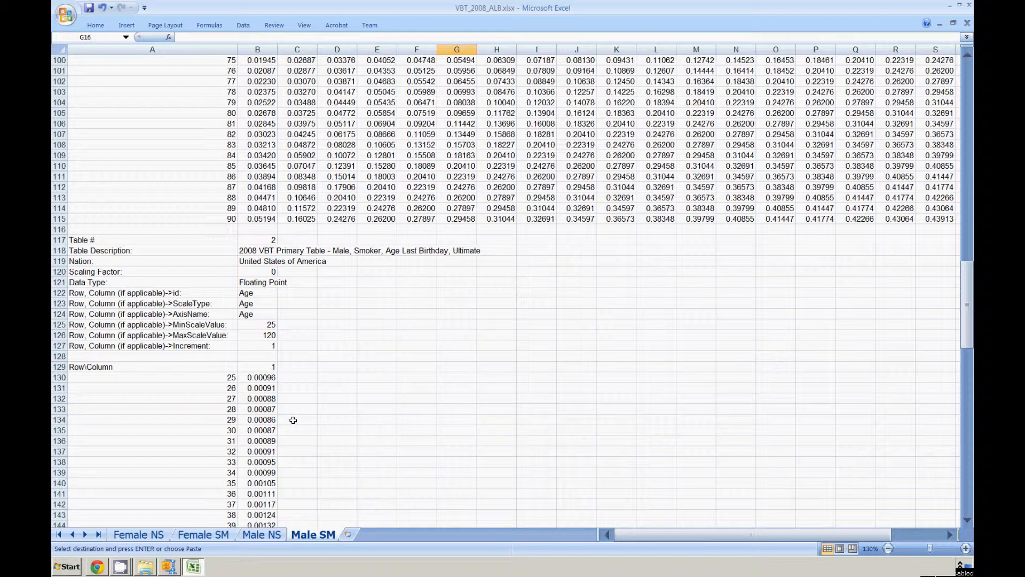
pyautogui.scroll(9, 458, 214)
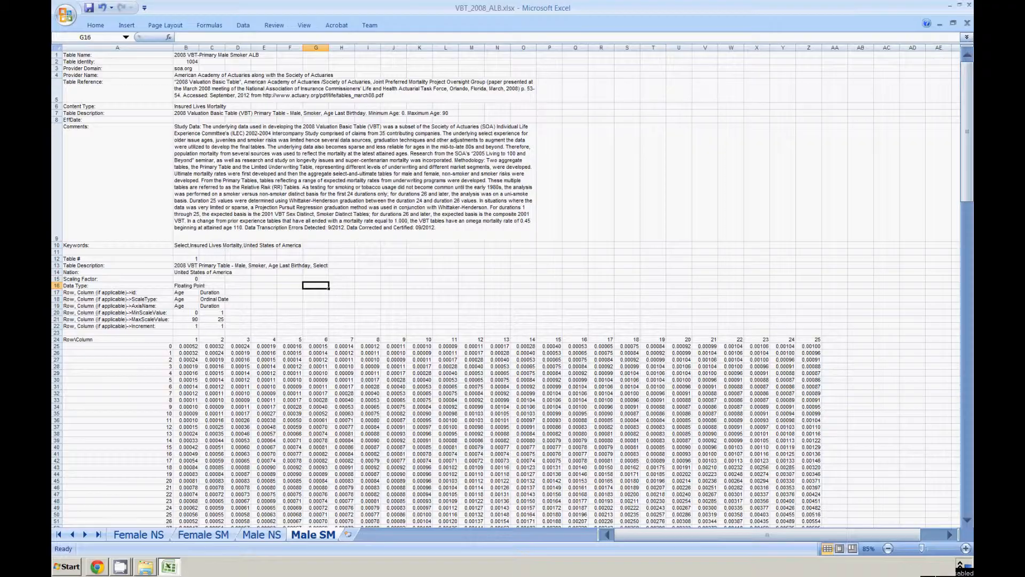
pyautogui.click(969, 6)
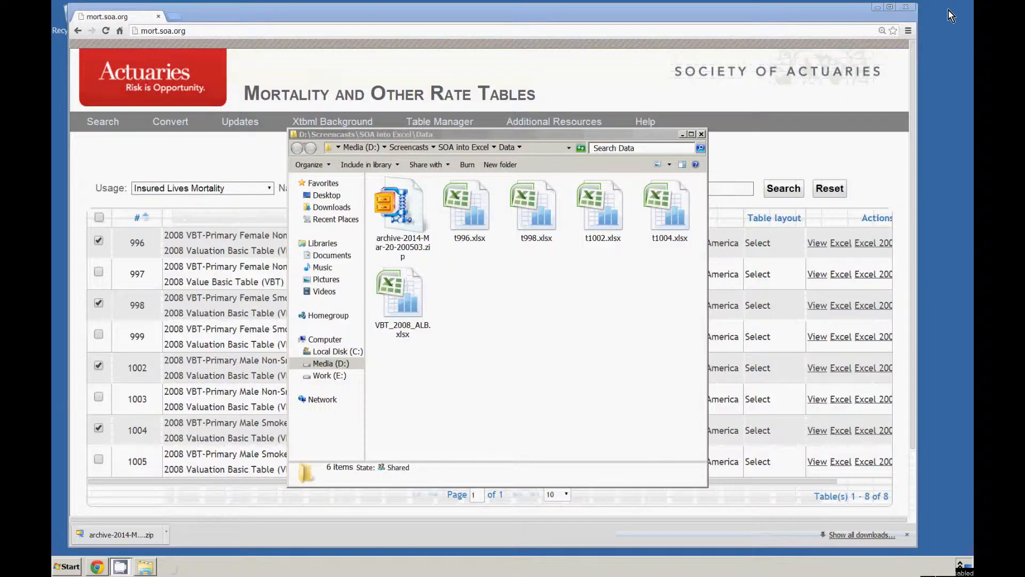
# Set the Read-only attribute in the properties of VBT_2008_ALB.xlsx in the Data folder and apply it.
pyautogui.click(409, 304)
pyautogui.rightClick(409, 303)
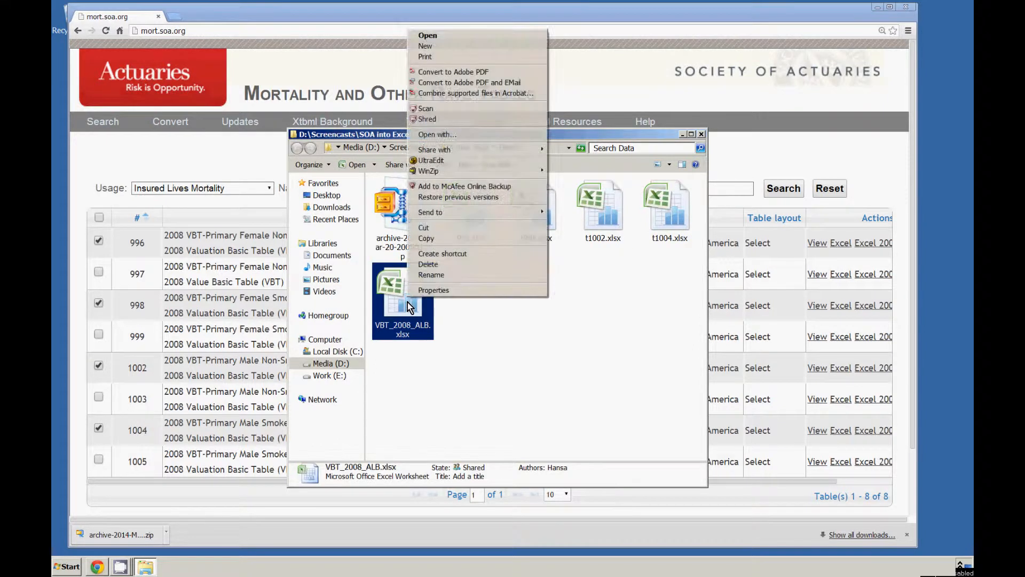
pyautogui.click(427, 292)
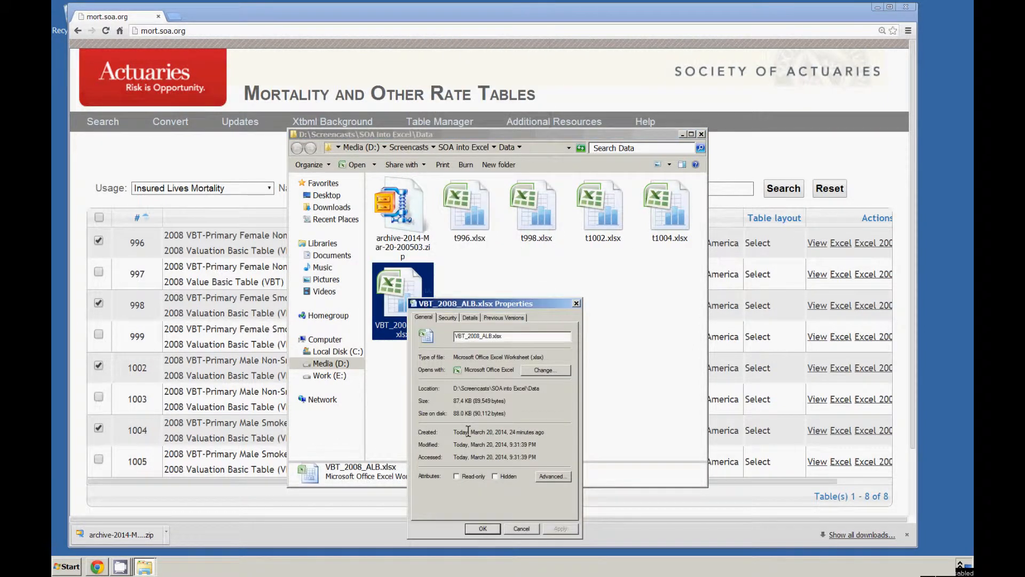
pyautogui.click(457, 476)
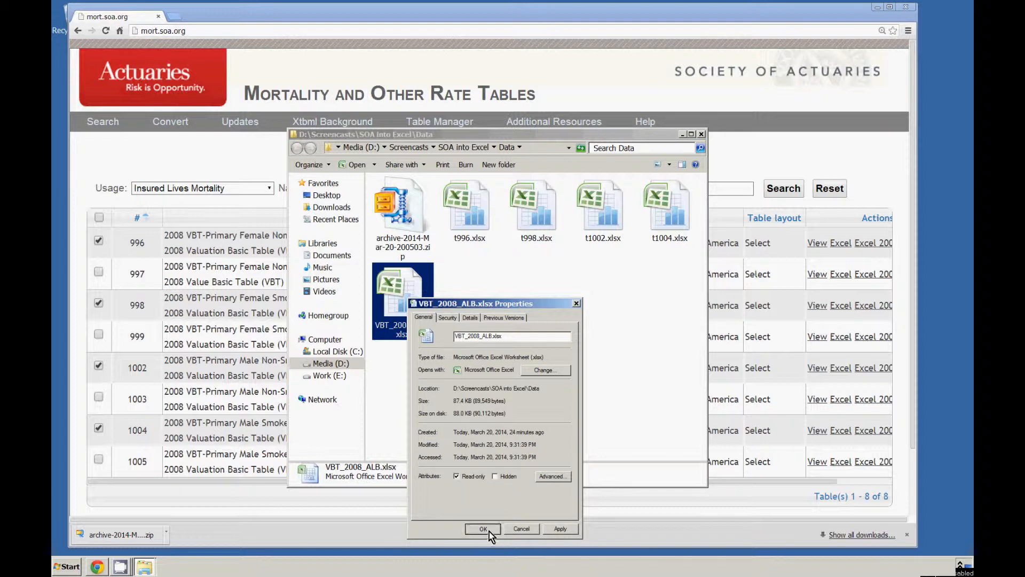
pyautogui.click(495, 530)
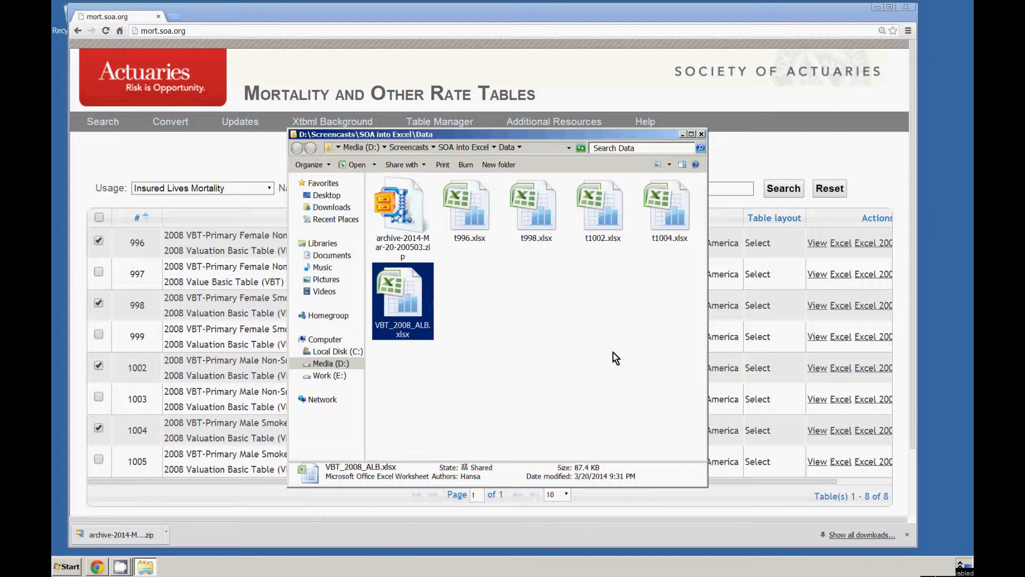